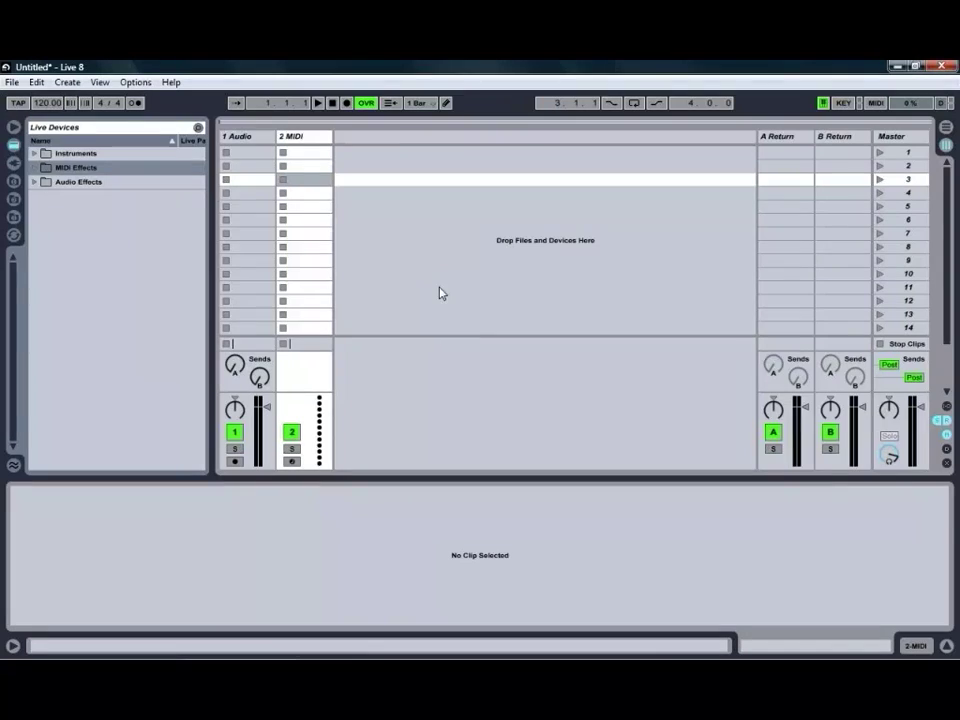
Open the File menu, then dismiss it without running any file command
click(12, 82)
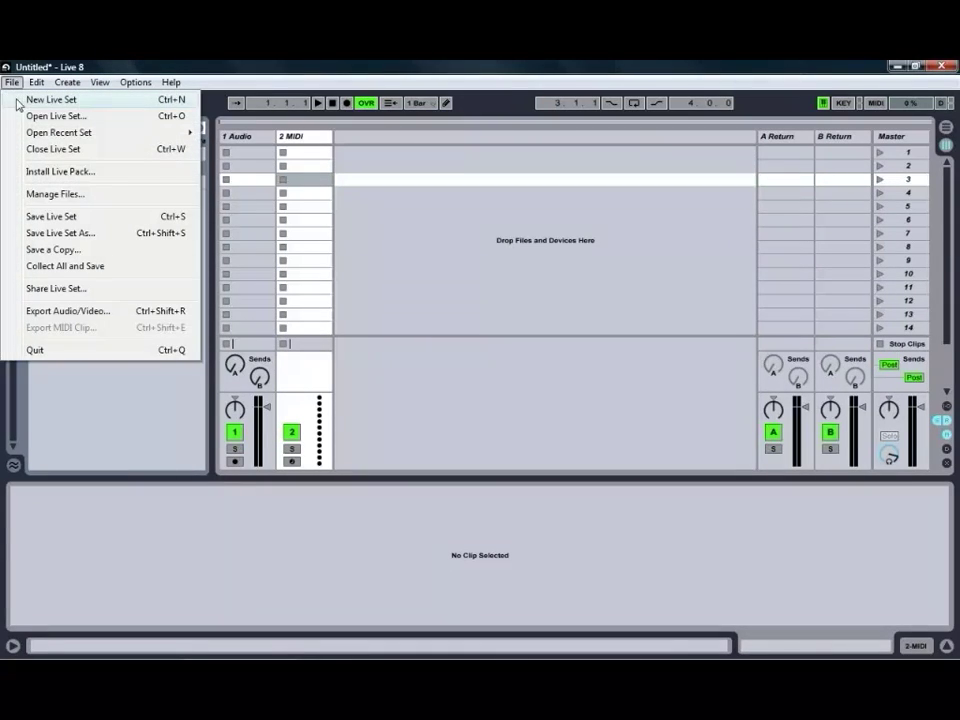
click(399, 251)
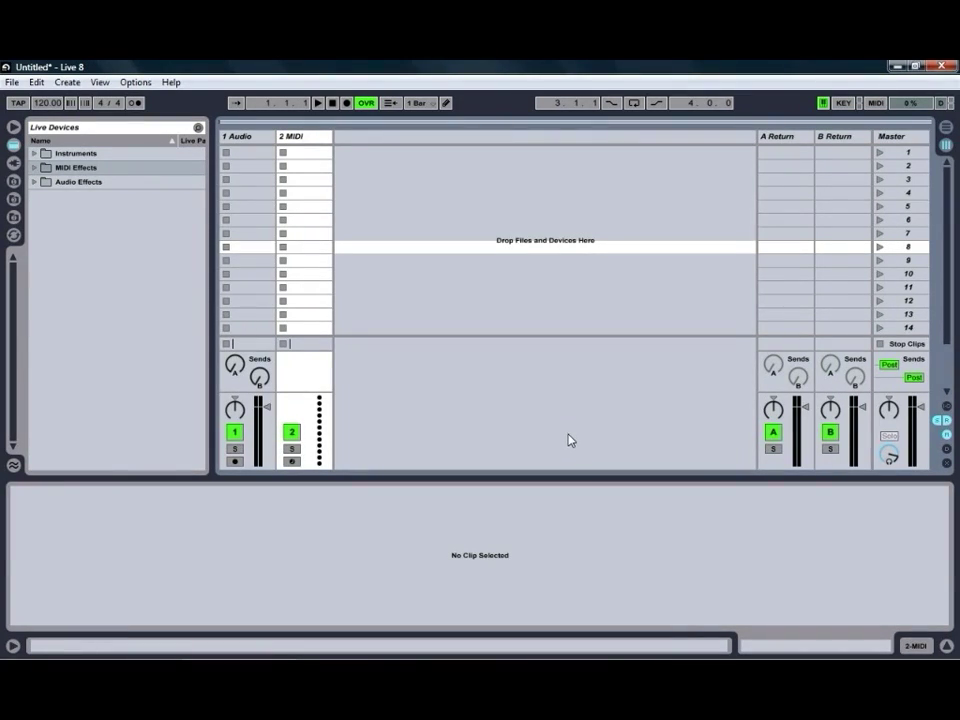
click(947, 407)
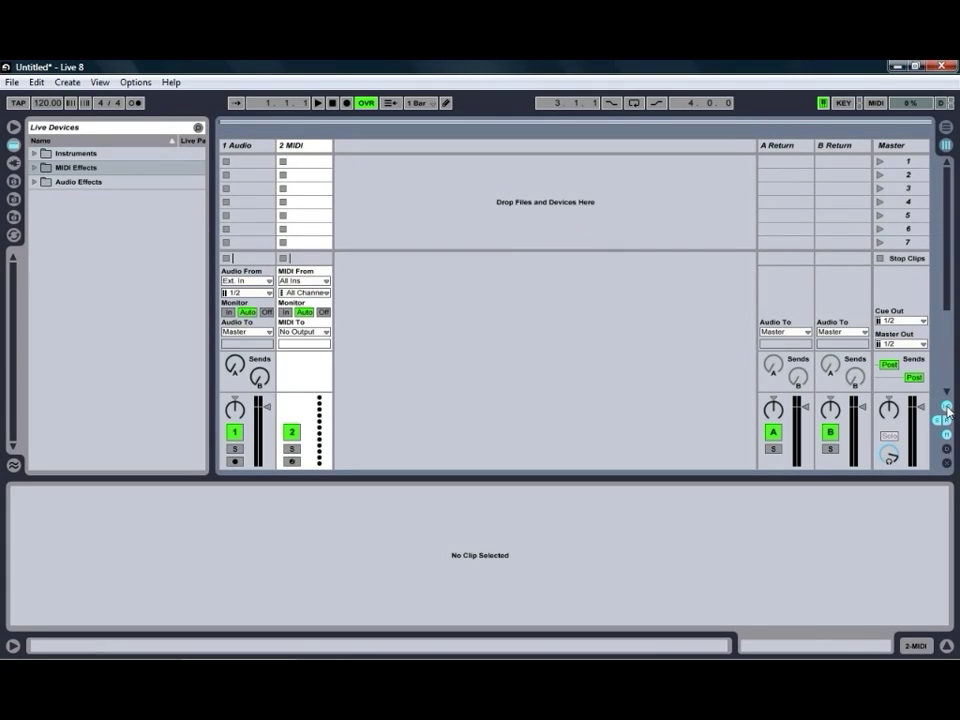
click(947, 407)
click(947, 407)
click(947, 408)
click(946, 421)
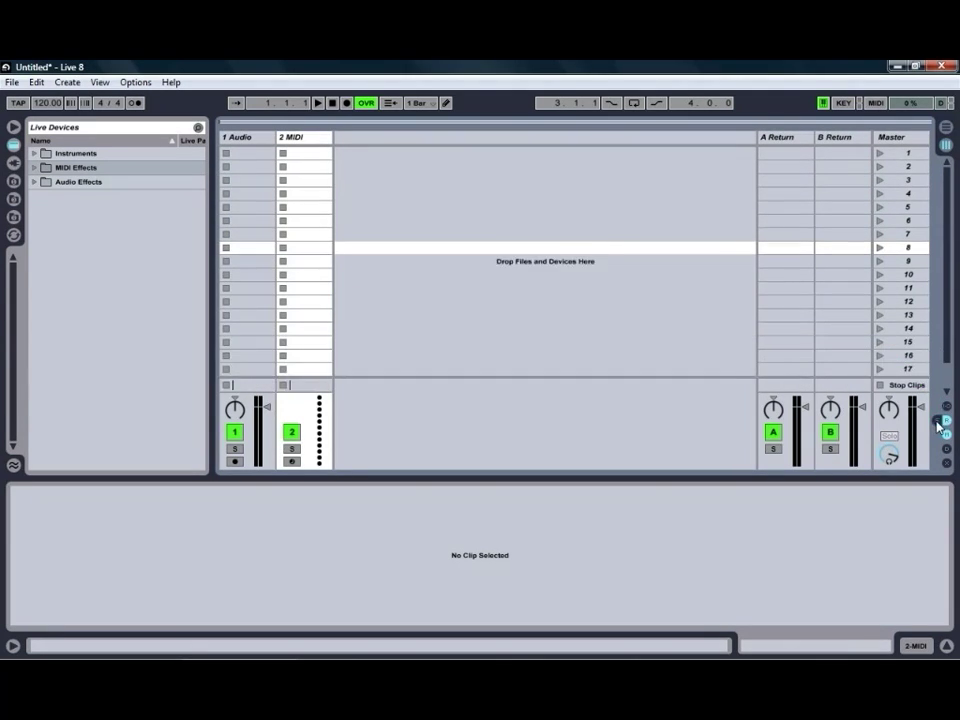
click(946, 421)
click(947, 425)
click(947, 425)
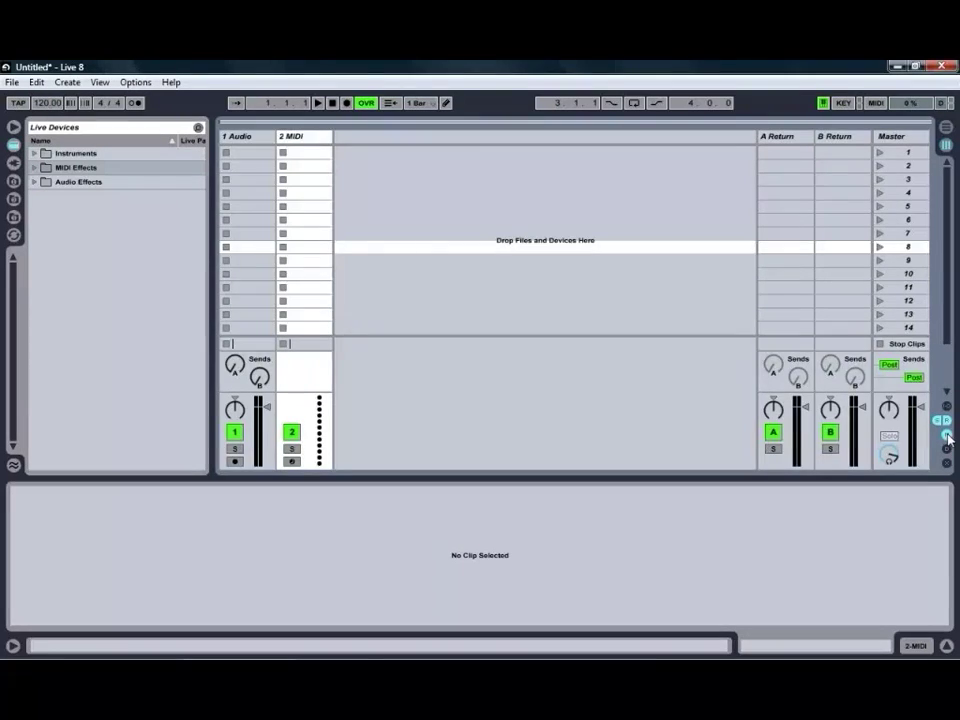
click(946, 436)
click(946, 436)
click(946, 449)
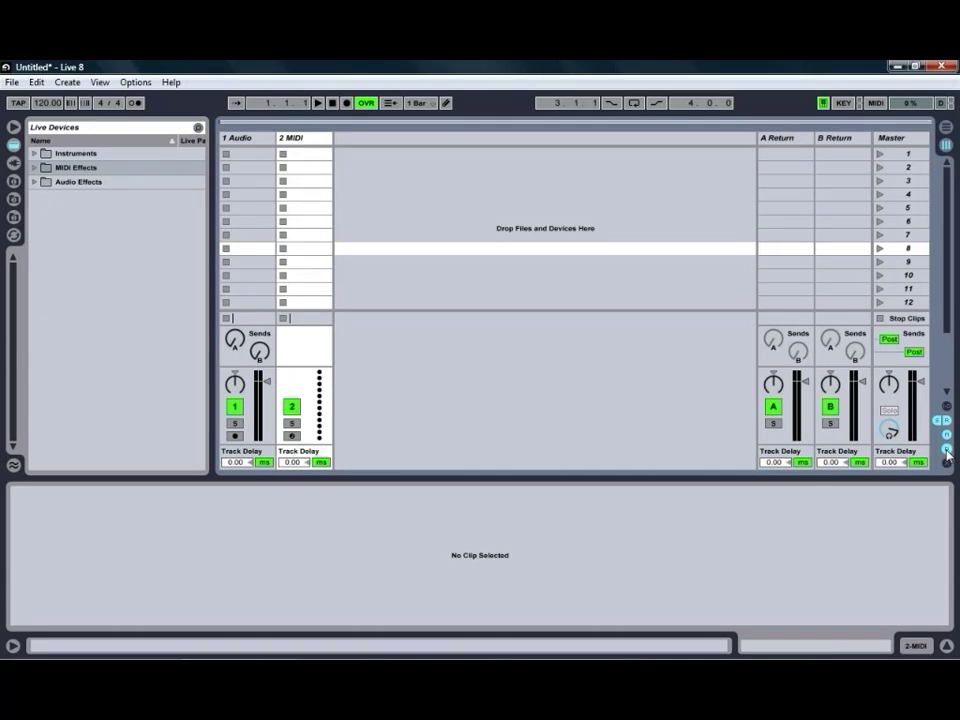
click(947, 463)
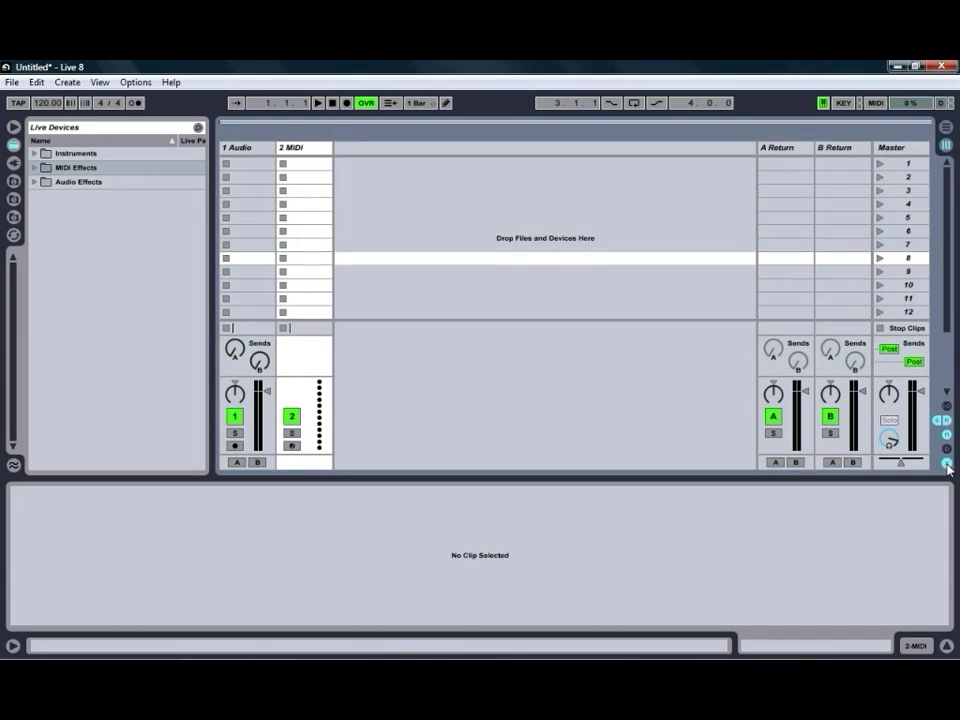
click(947, 464)
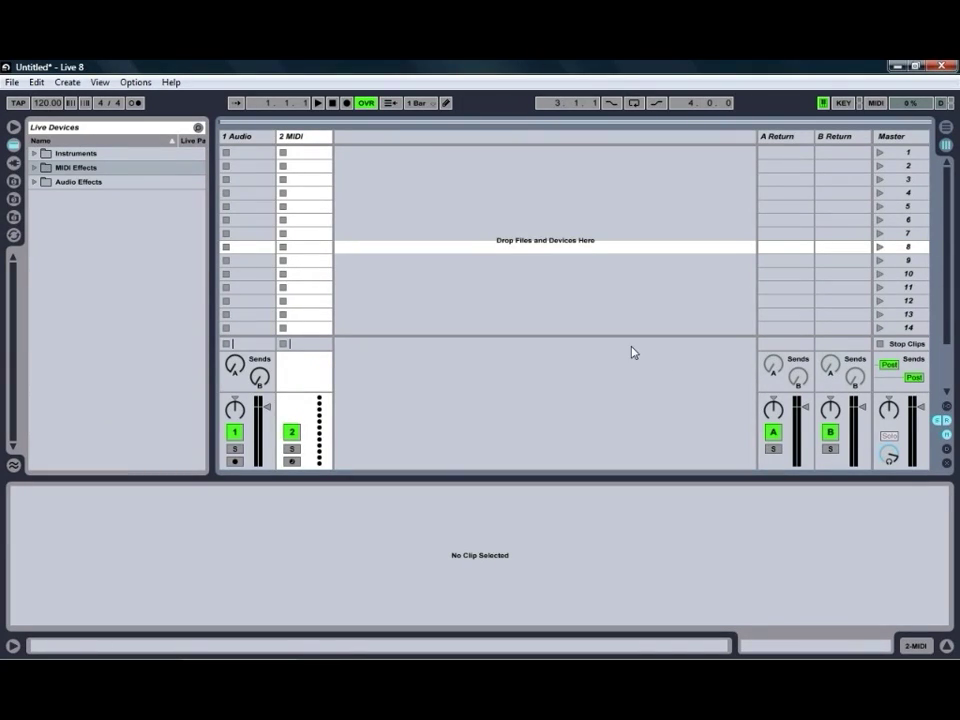
In Arrangement view, show the I/O, mixer and track delay columns beside the track headers
click(946, 131)
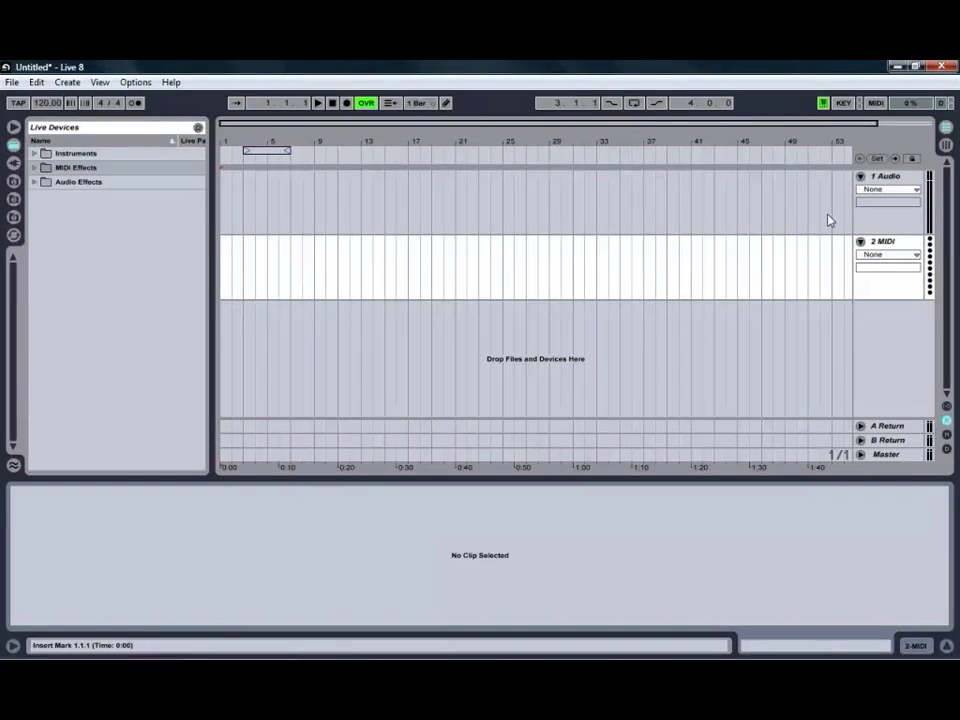
click(946, 406)
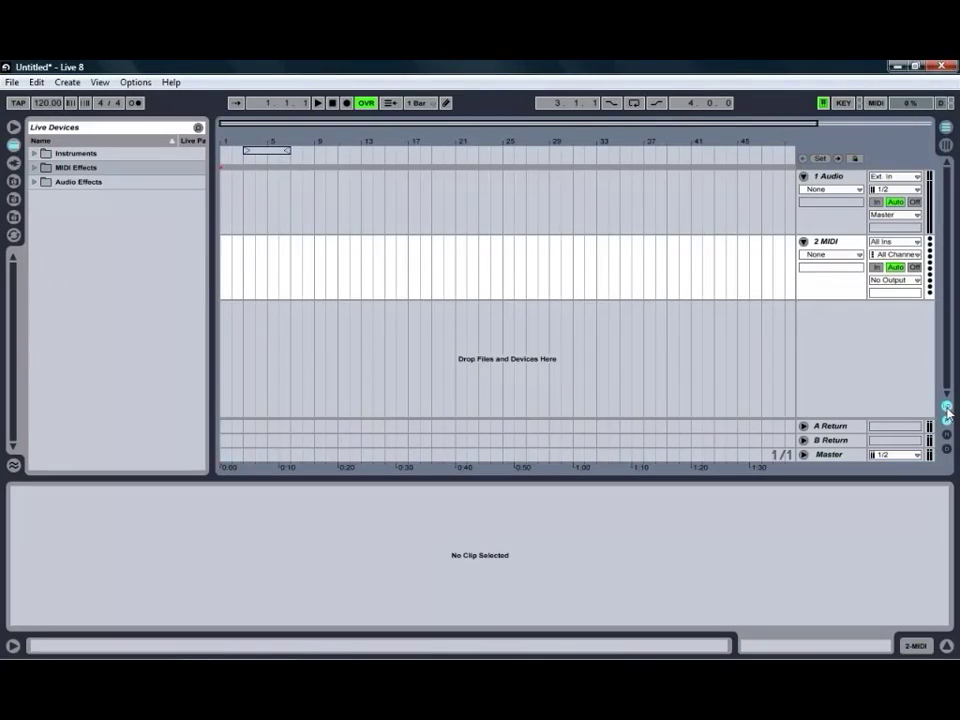
click(946, 420)
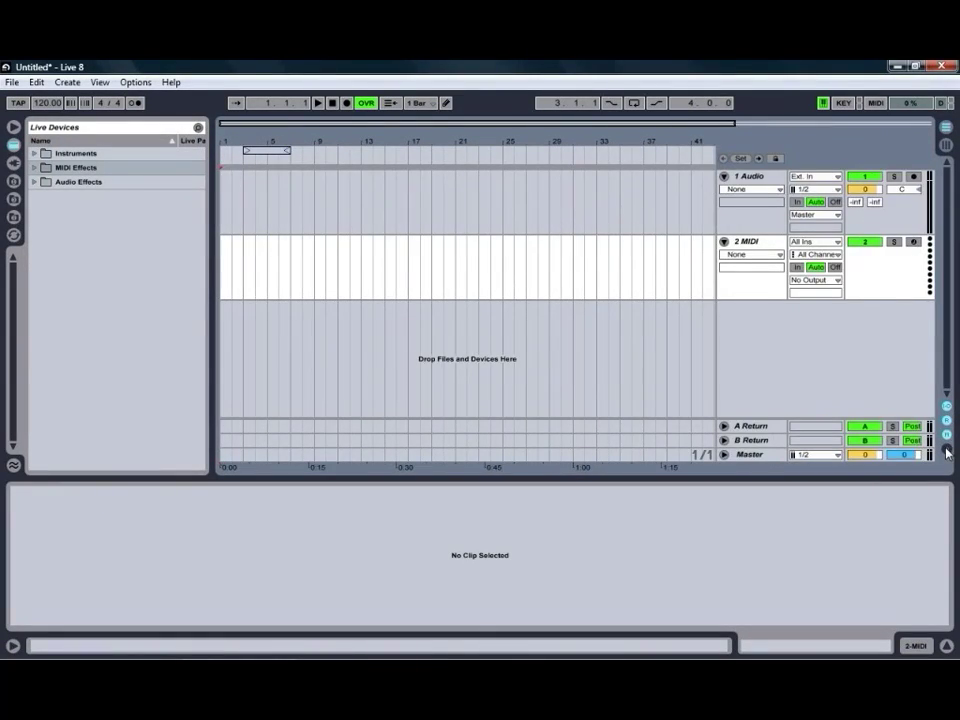
click(946, 448)
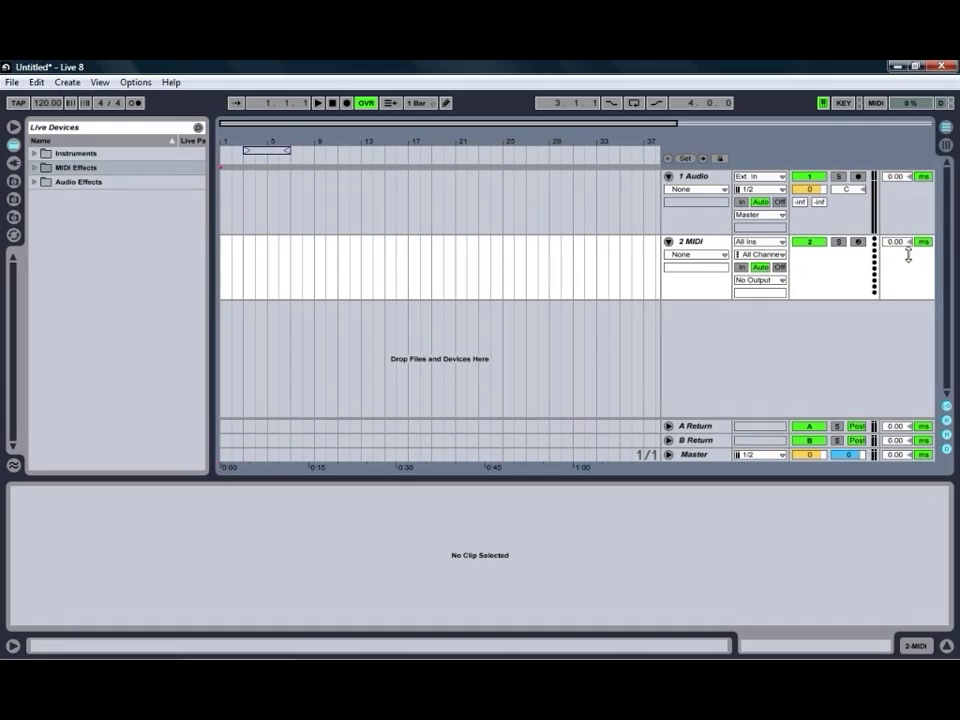
Hide the delay and I/O columns, toggle the return tracks, then go back to Session view
click(949, 453)
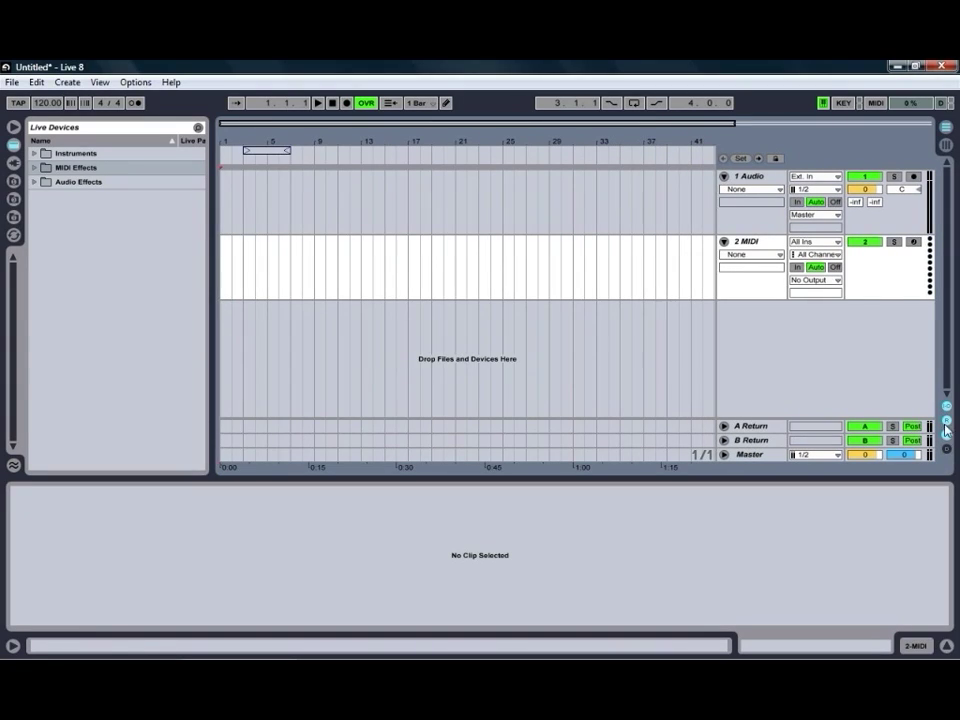
click(946, 421)
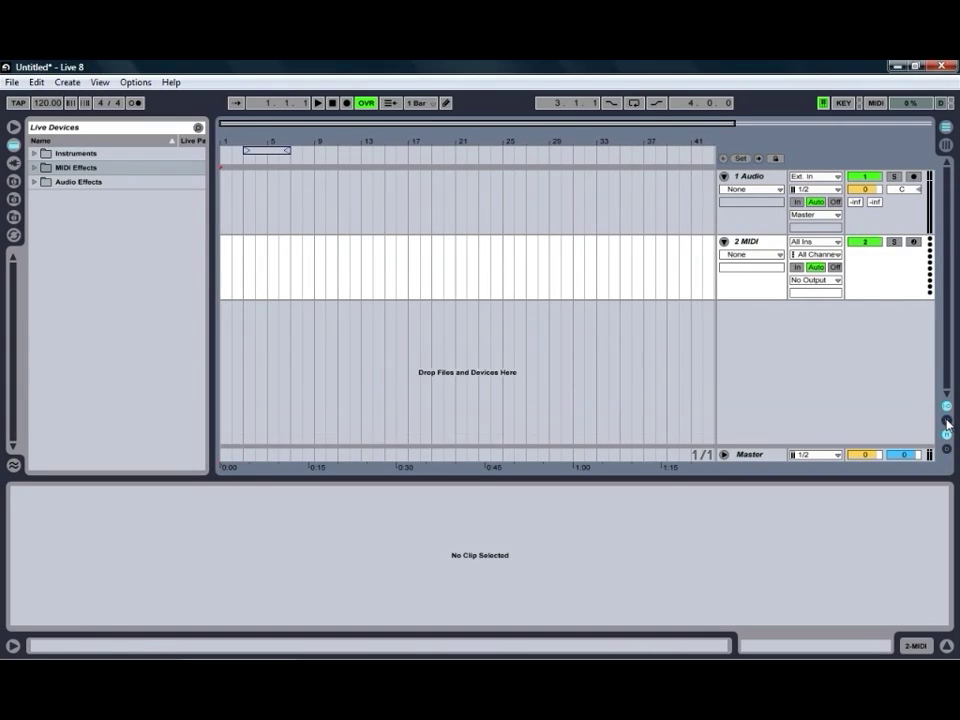
click(946, 421)
click(946, 406)
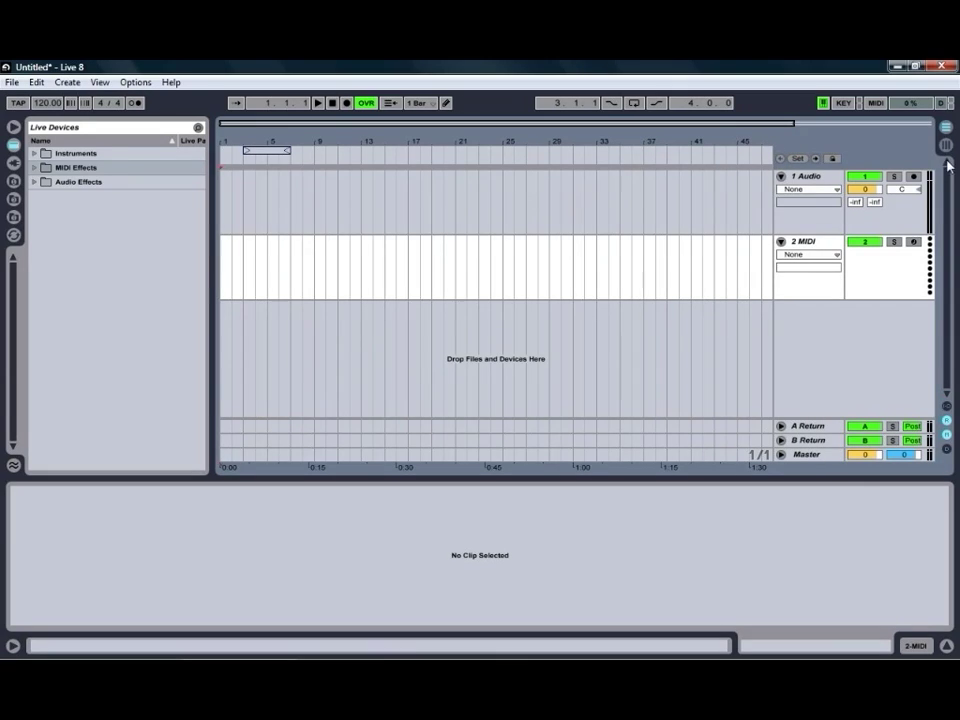
key(Tab)
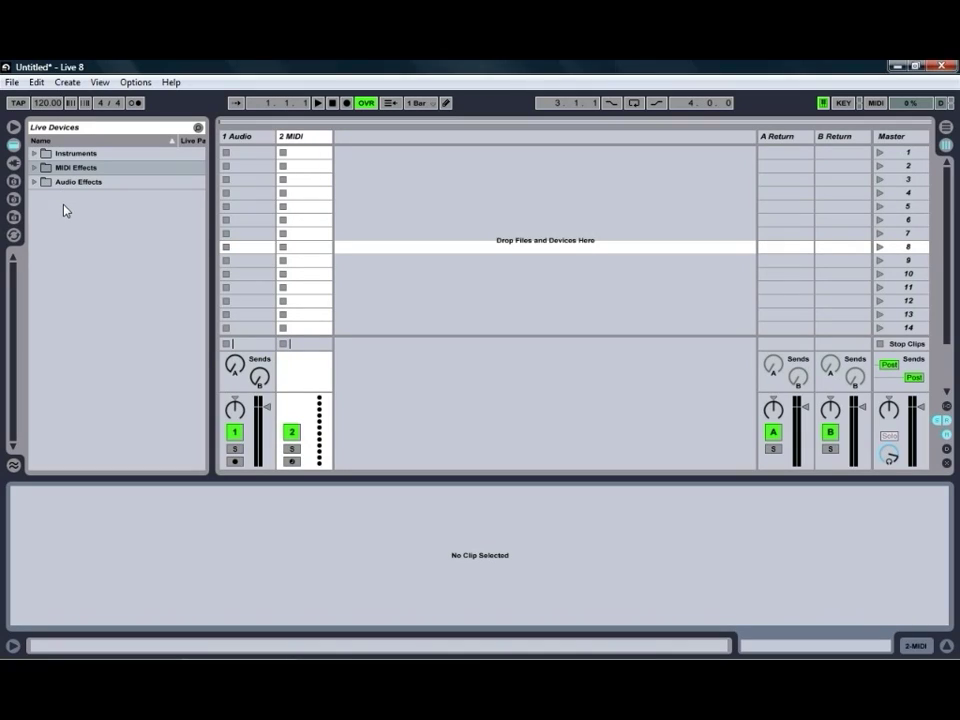
click(60, 153)
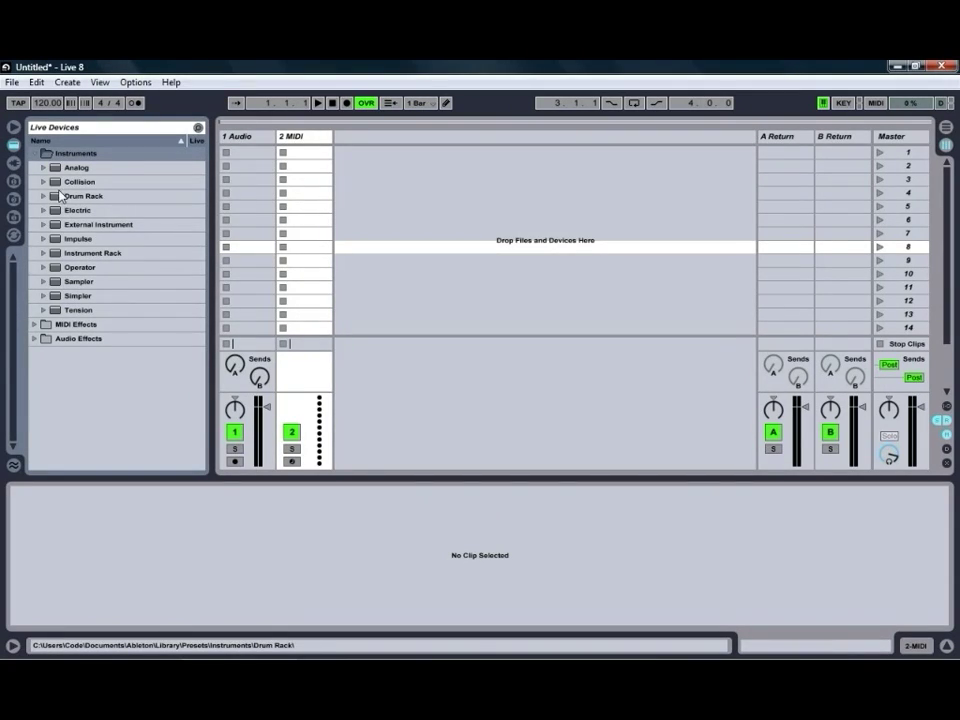
click(43, 182)
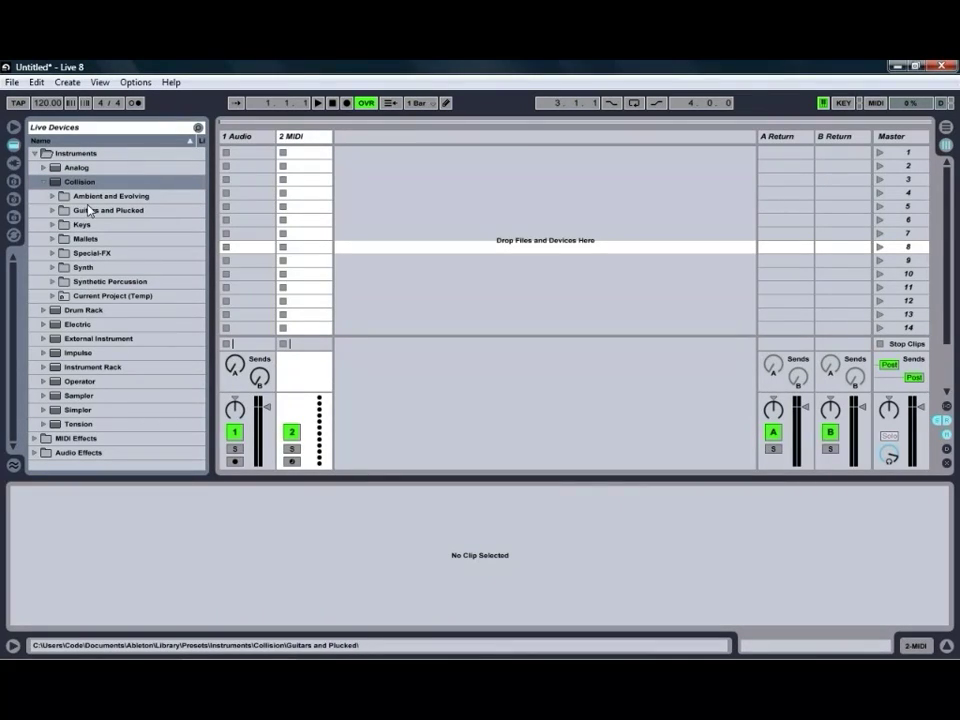
click(53, 196)
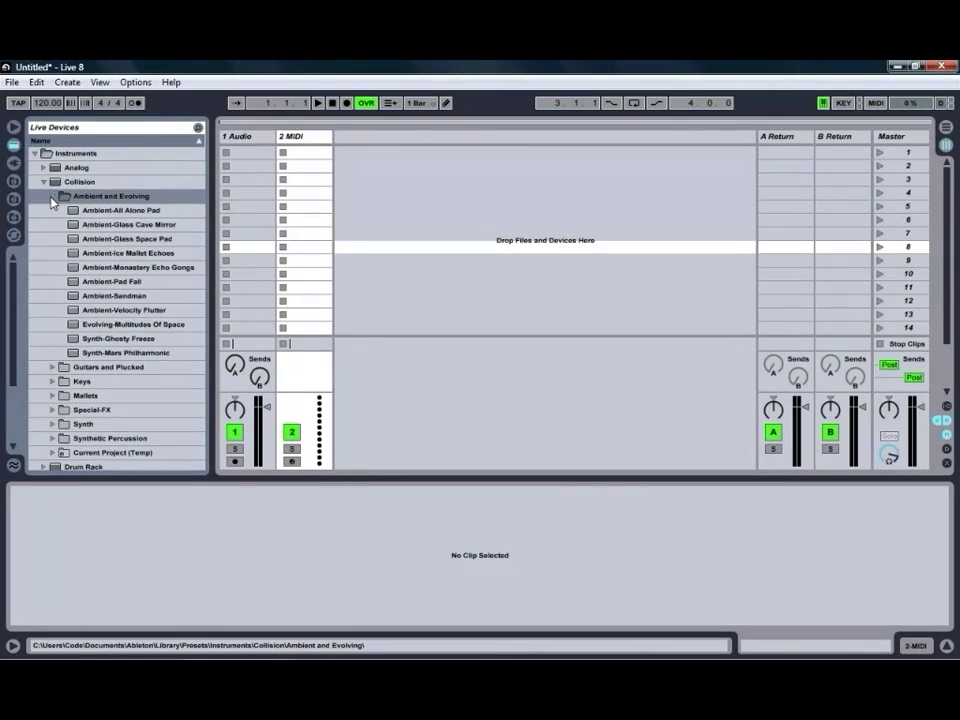
click(53, 196)
click(43, 182)
click(34, 153)
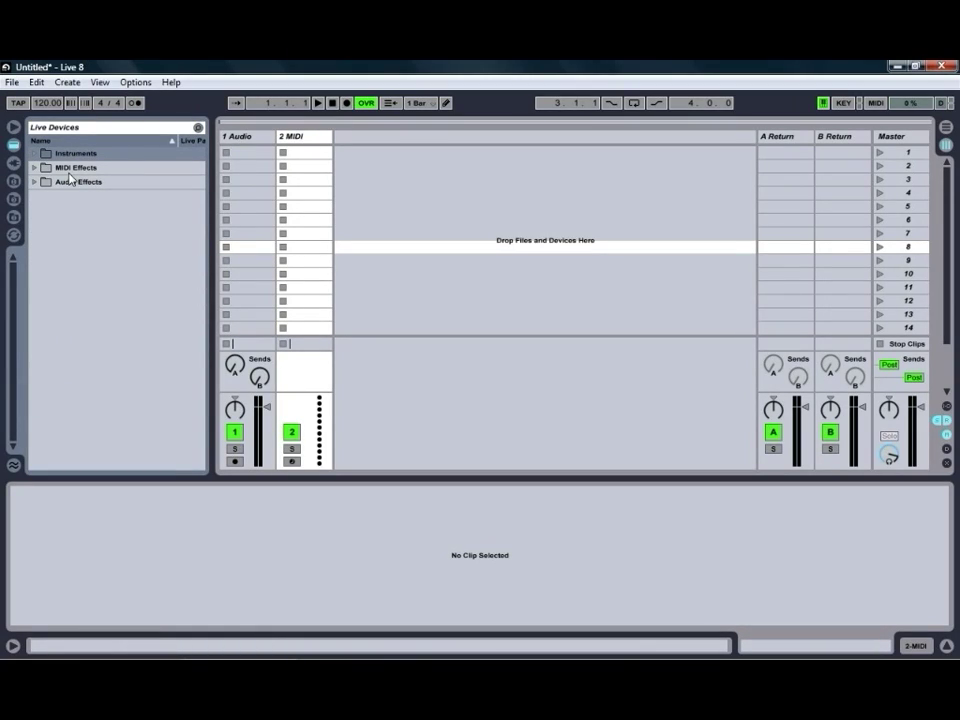
Browse Plug-In Devices, expanding and collapsing Native Instruments, iZotope, Camel Audio and Audio Damage folders
click(13, 164)
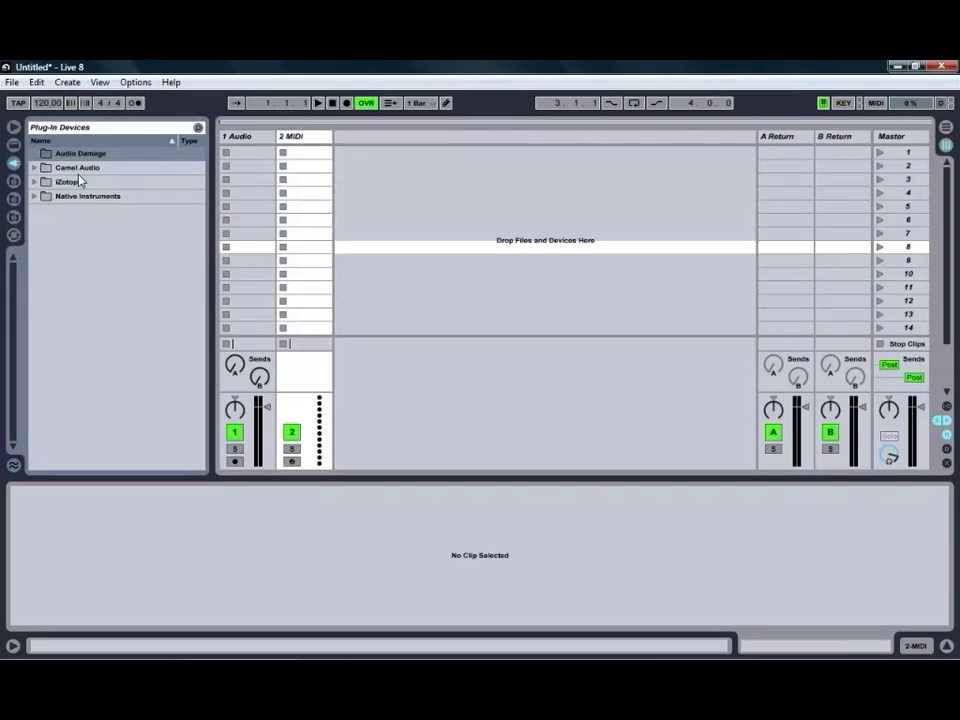
click(34, 198)
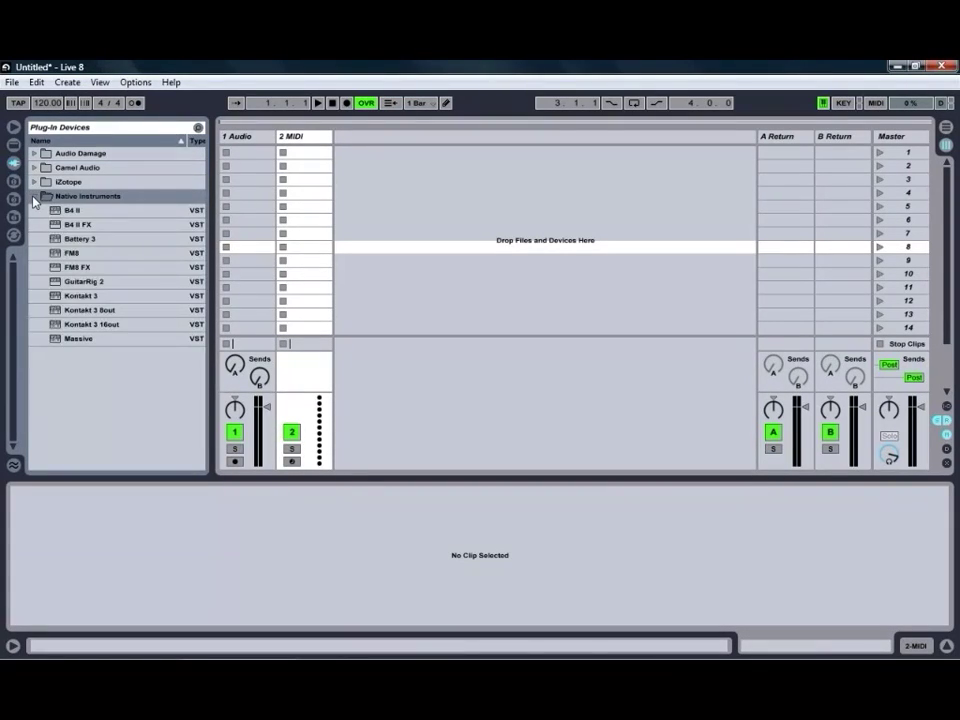
click(34, 197)
click(35, 182)
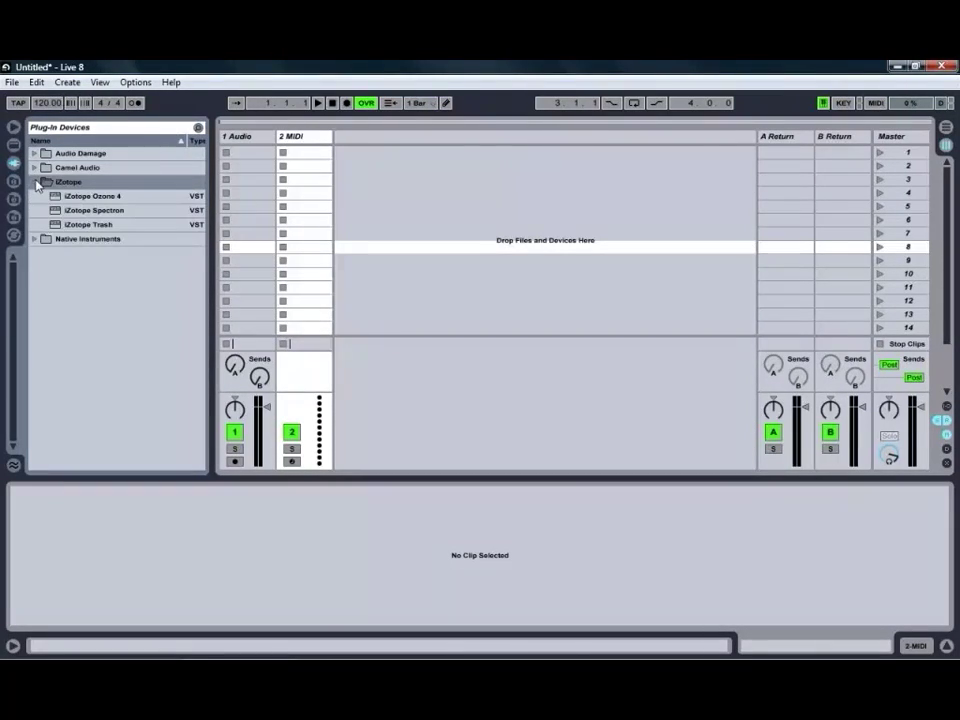
click(35, 182)
click(34, 167)
click(34, 167)
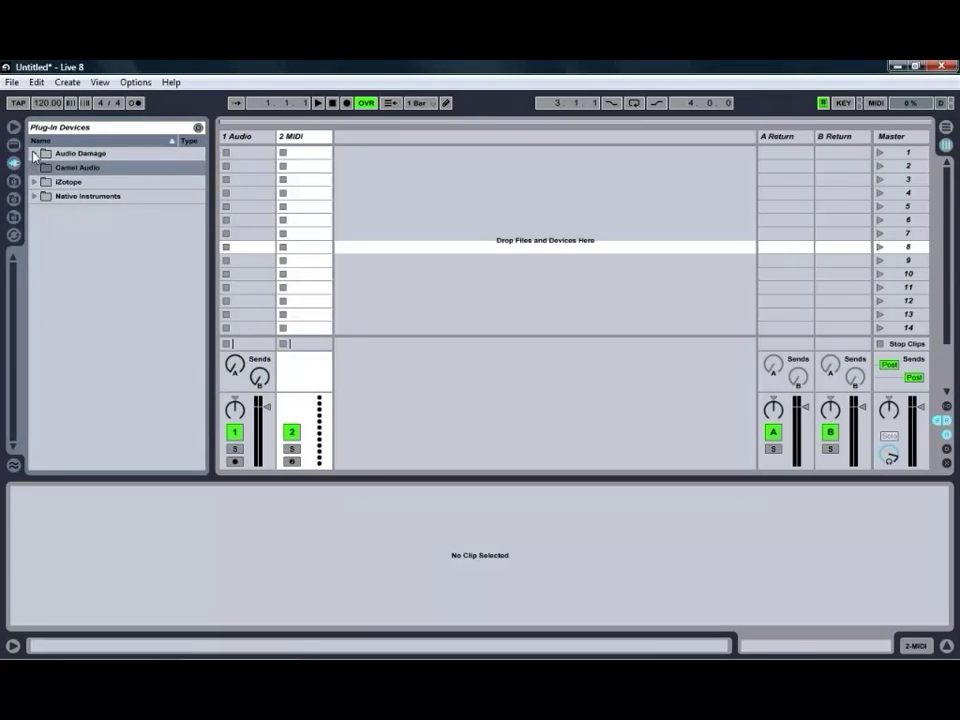
click(34, 154)
click(34, 154)
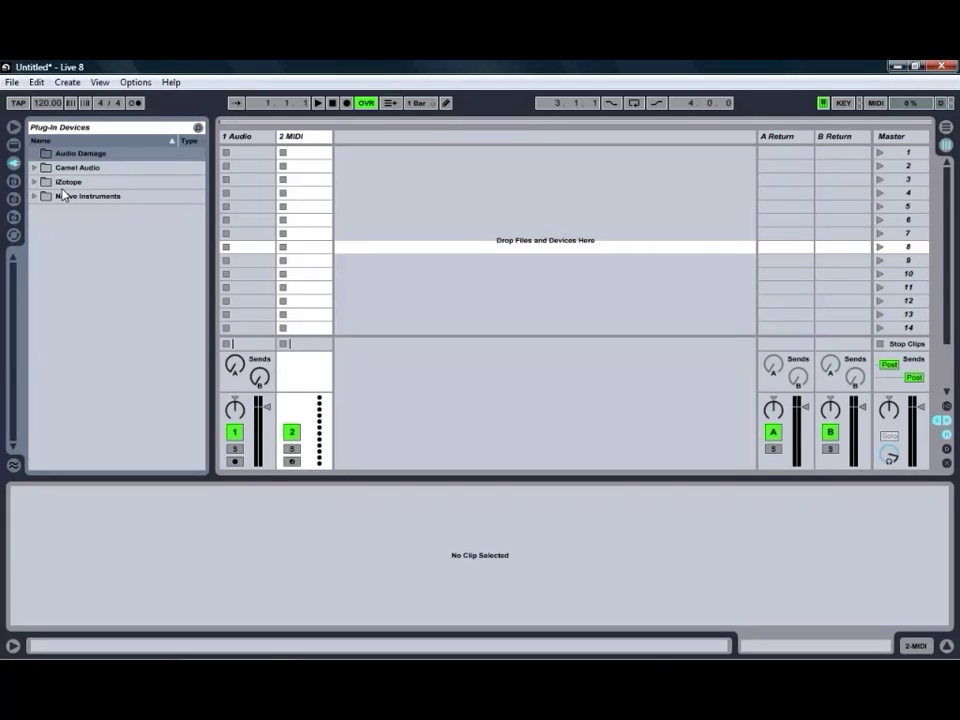
Peek into the Library's Samples\Imported and backgrounds folders, then return to the Library root
click(13, 181)
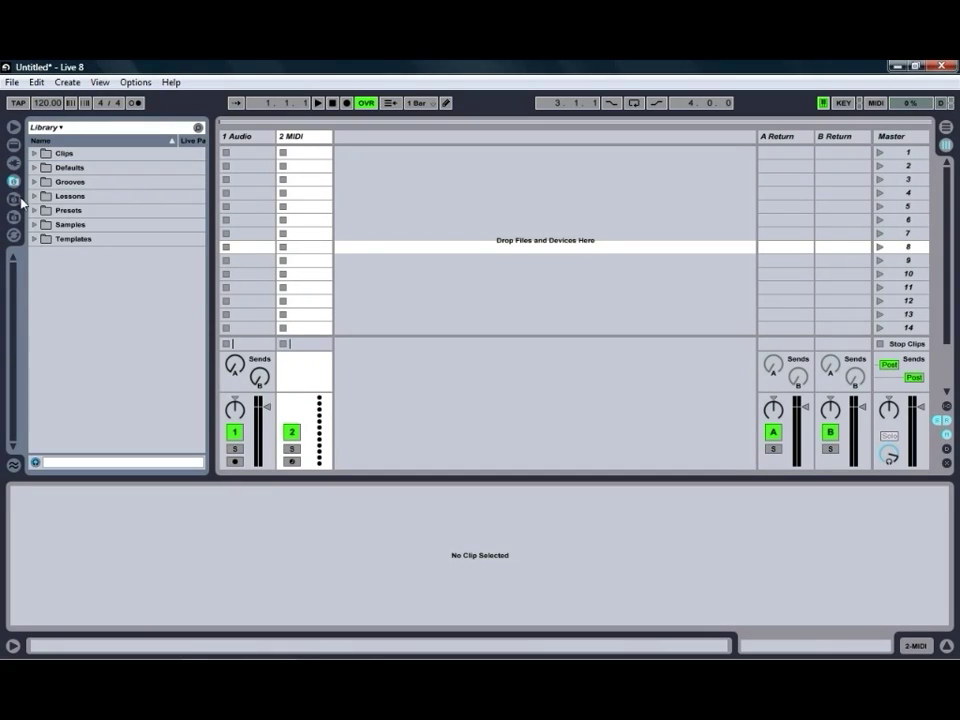
click(13, 199)
click(13, 217)
click(13, 199)
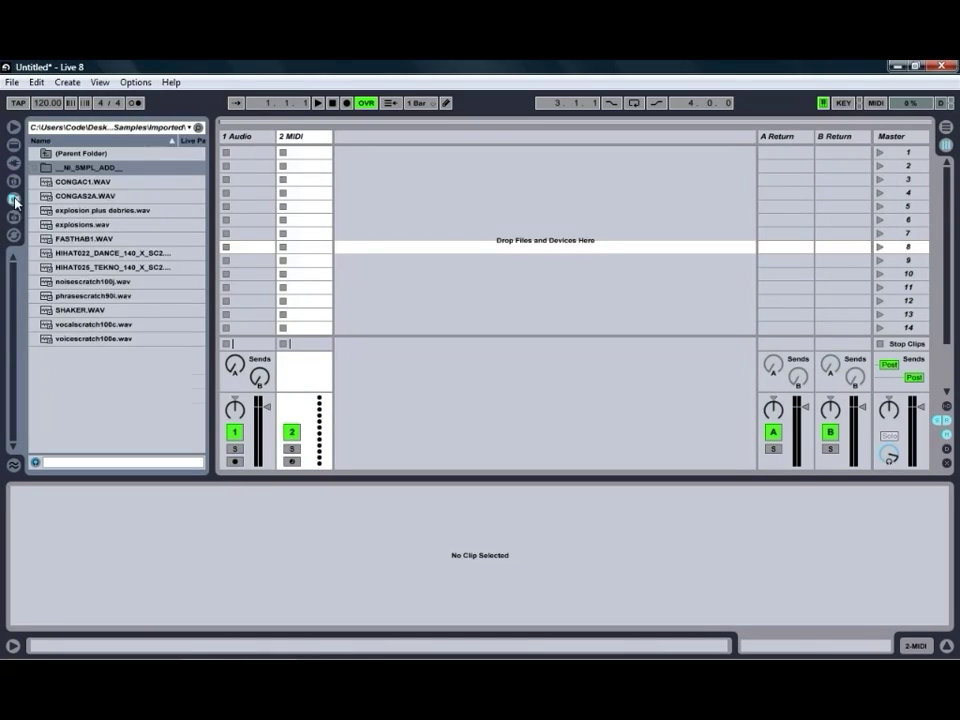
click(13, 181)
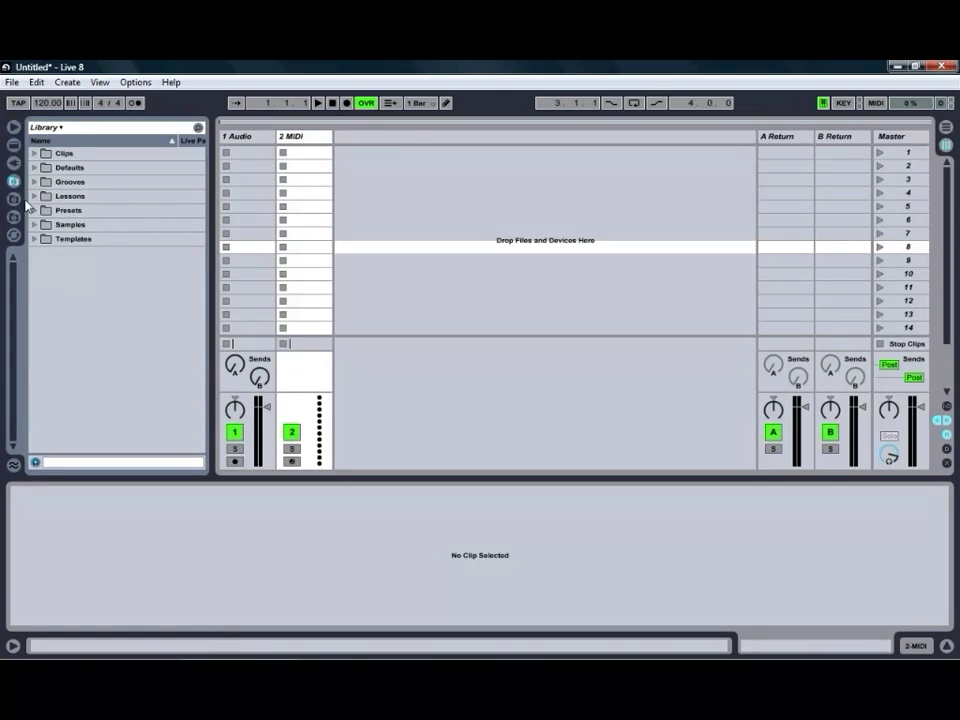
Switch the browser location to Workspace and sort the drives reverse, then back by name
click(60, 128)
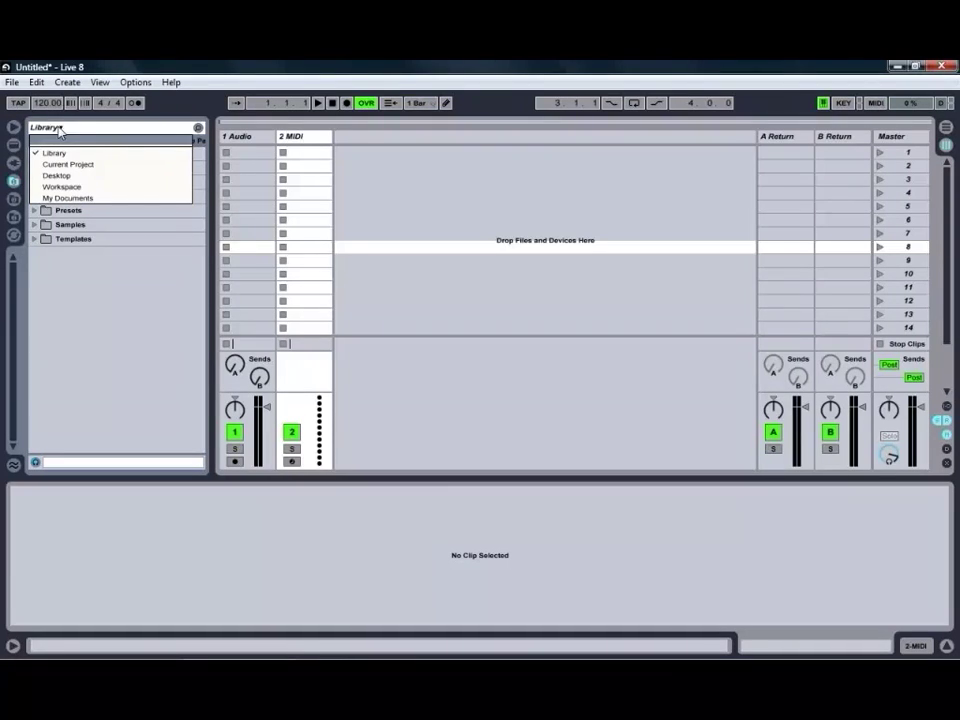
click(62, 187)
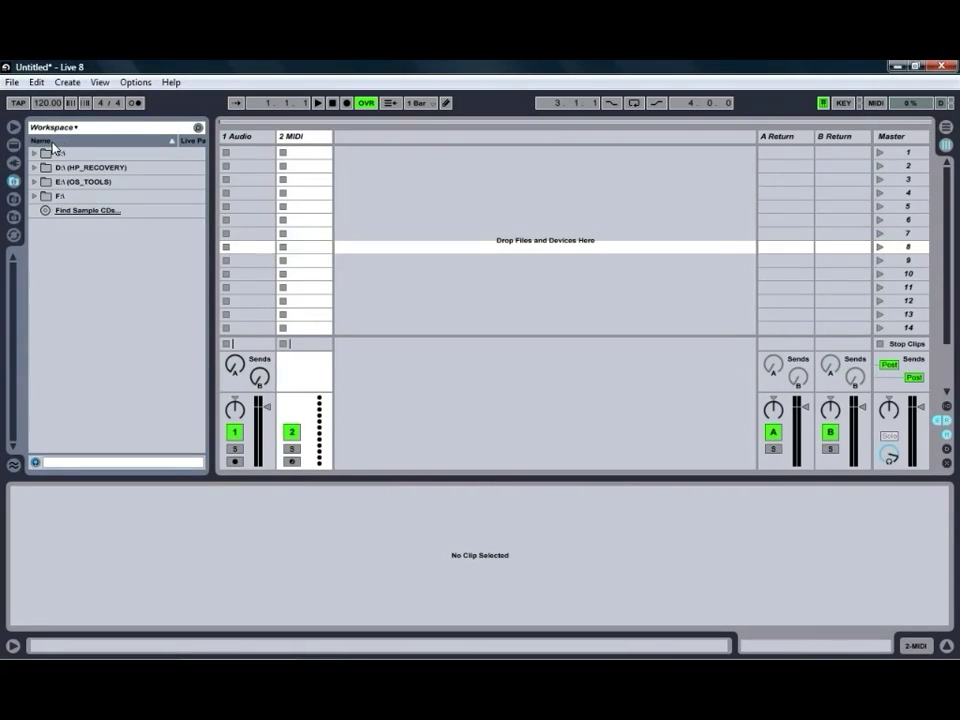
click(53, 142)
click(53, 142)
Widen the browser, sort by Date Modified, then narrow it back to one column
drag(211, 167, 366, 164)
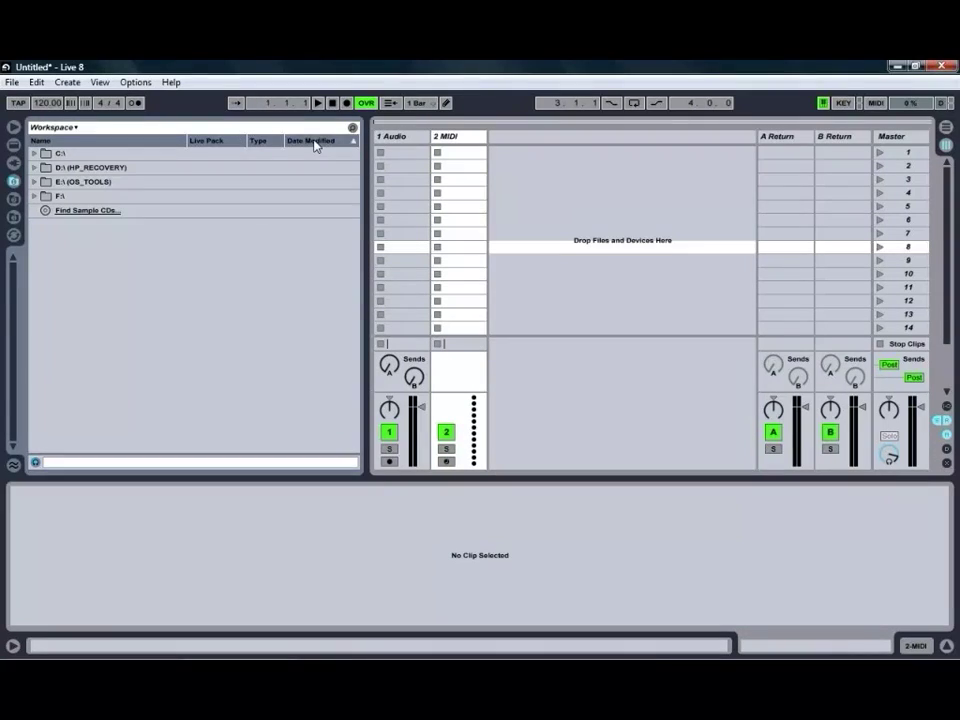
click(314, 145)
drag(366, 150, 188, 148)
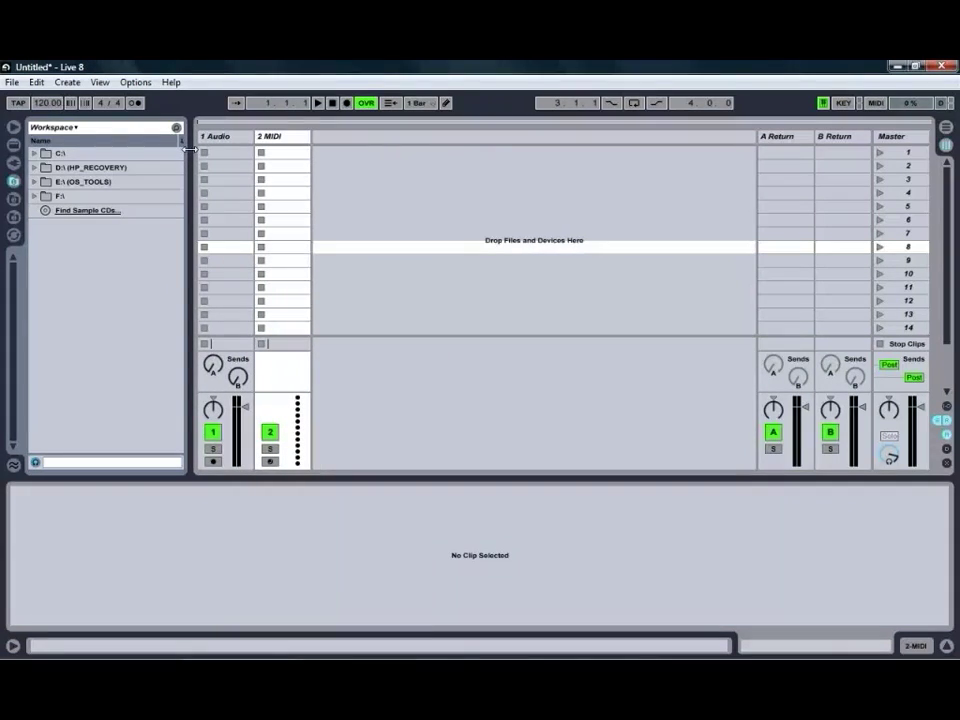
Show the Groove Pool, resize the browser and Groove Pool dividers, then hide it again
click(14, 465)
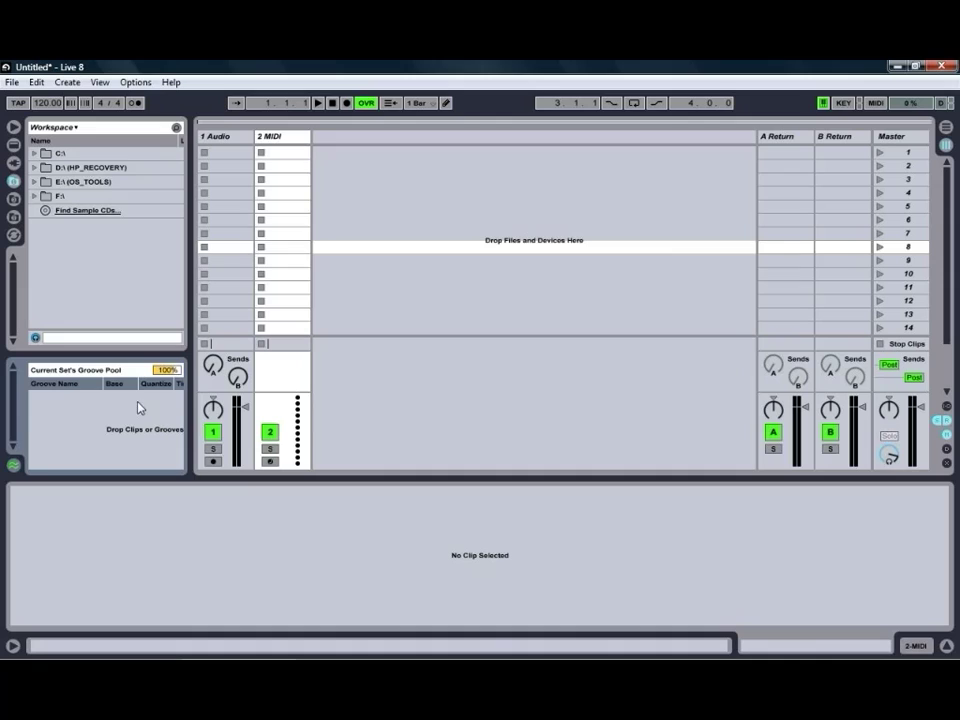
drag(190, 403, 148, 399)
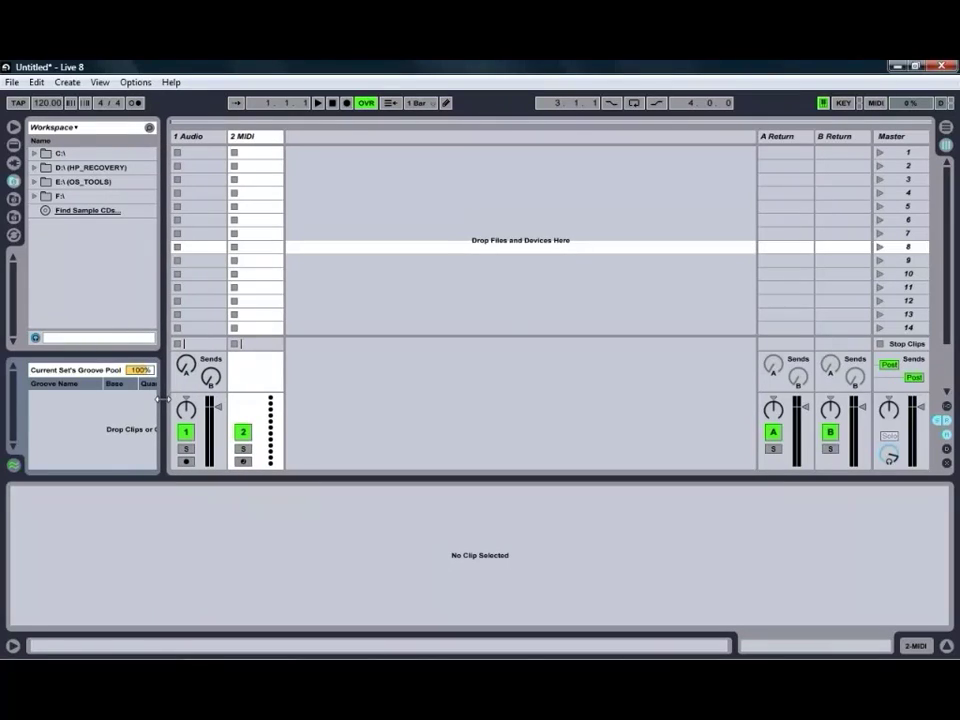
drag(108, 350, 97, 377)
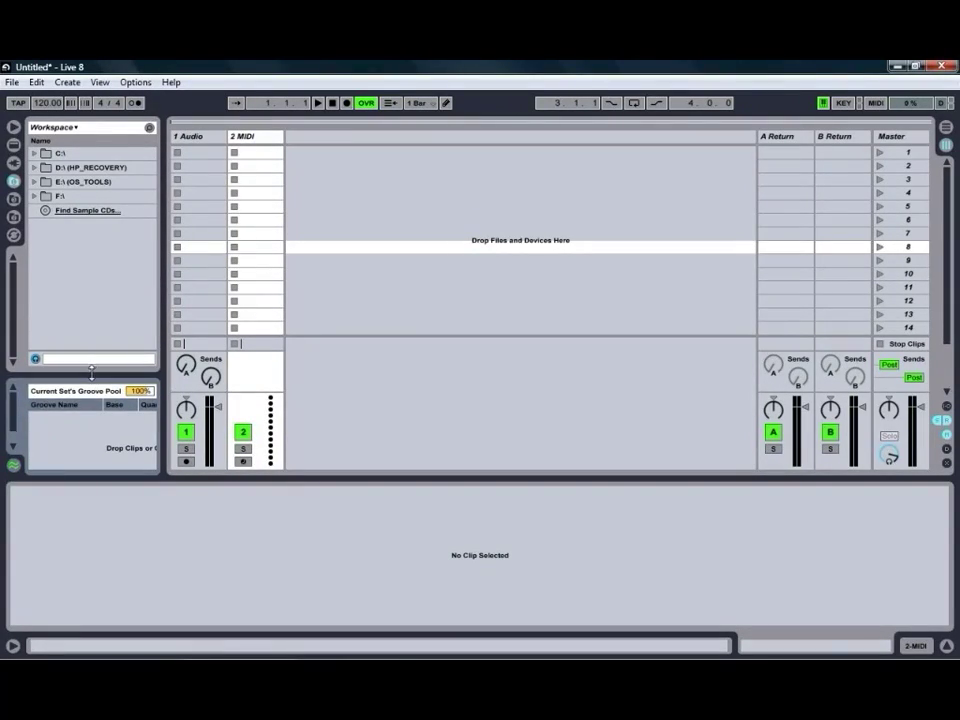
click(13, 465)
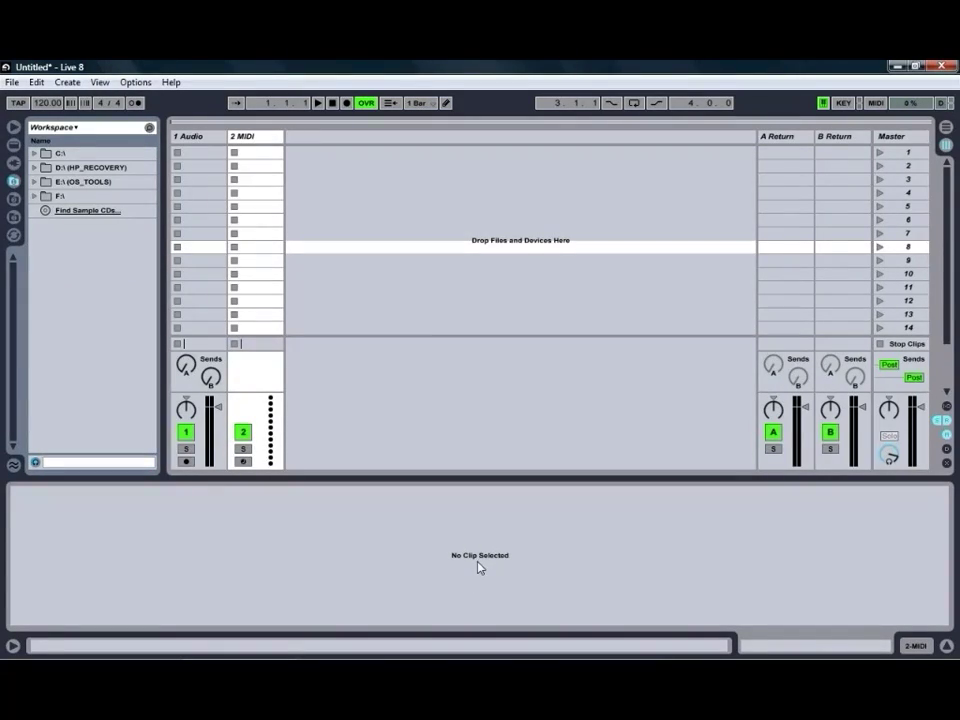
Flip to Arrangement and back to Session, then select the 2 MIDI track's devices
click(945, 128)
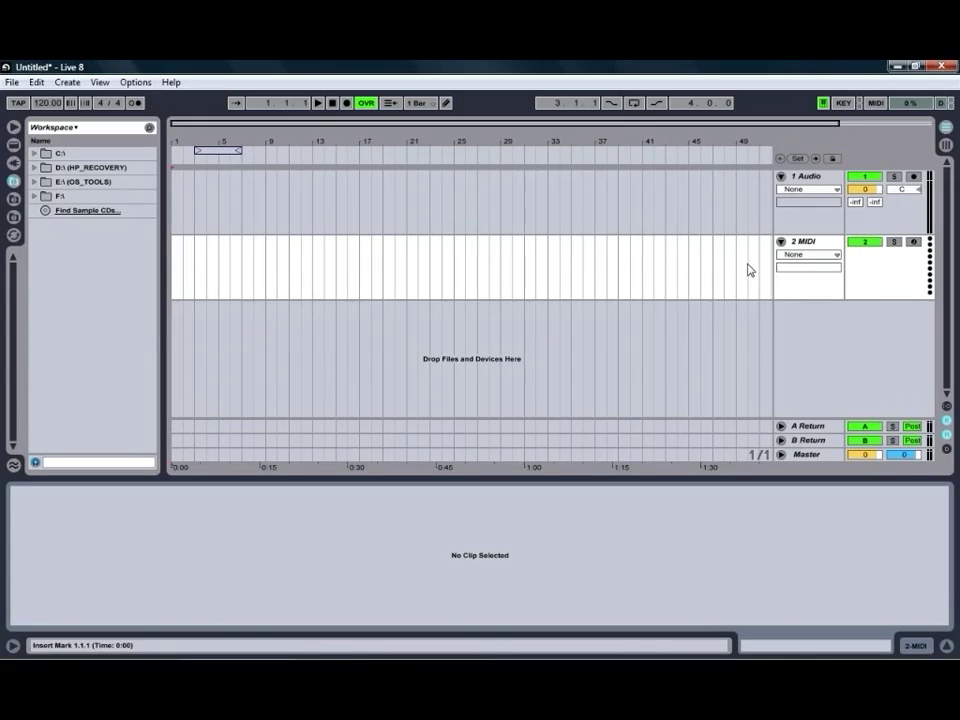
click(946, 147)
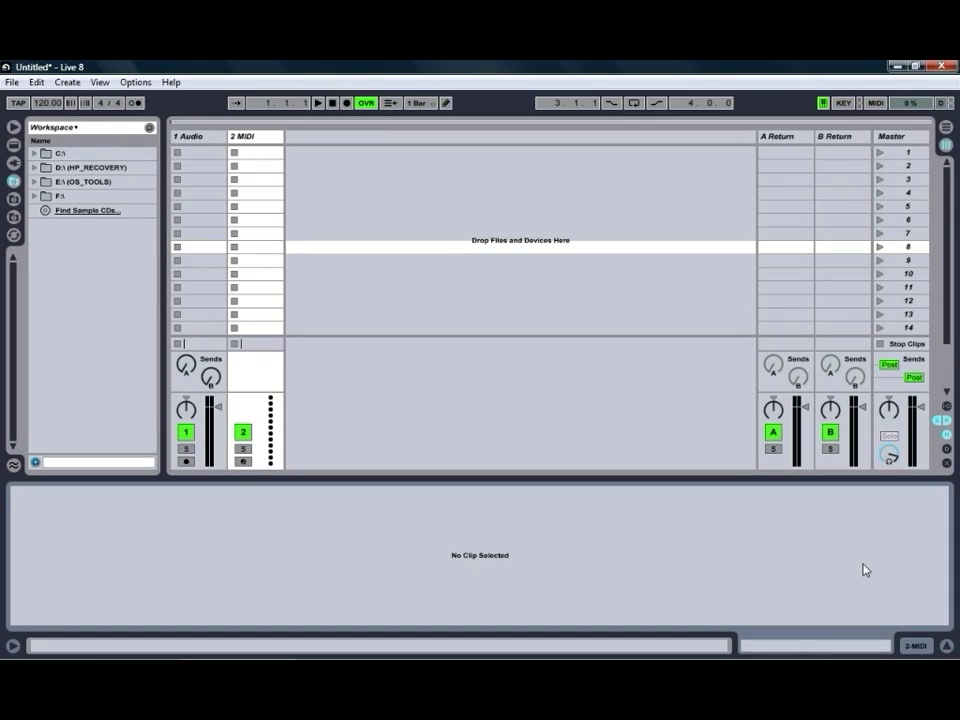
click(917, 646)
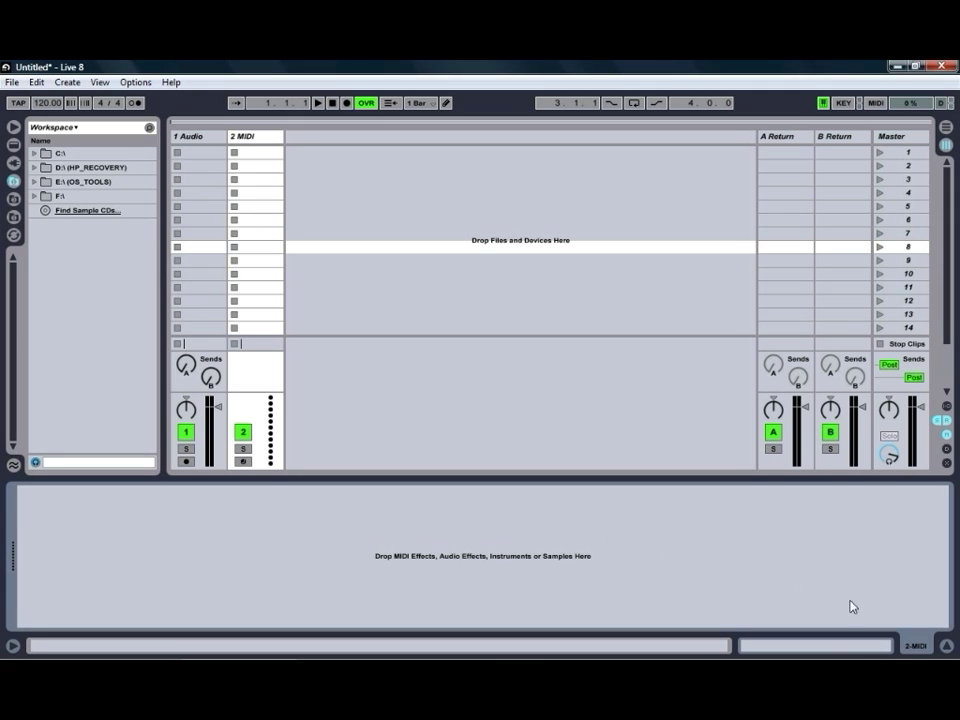
Toggle the detail area hidden and shown several times, leaving the device chain visible
click(947, 647)
click(947, 647)
click(947, 647)
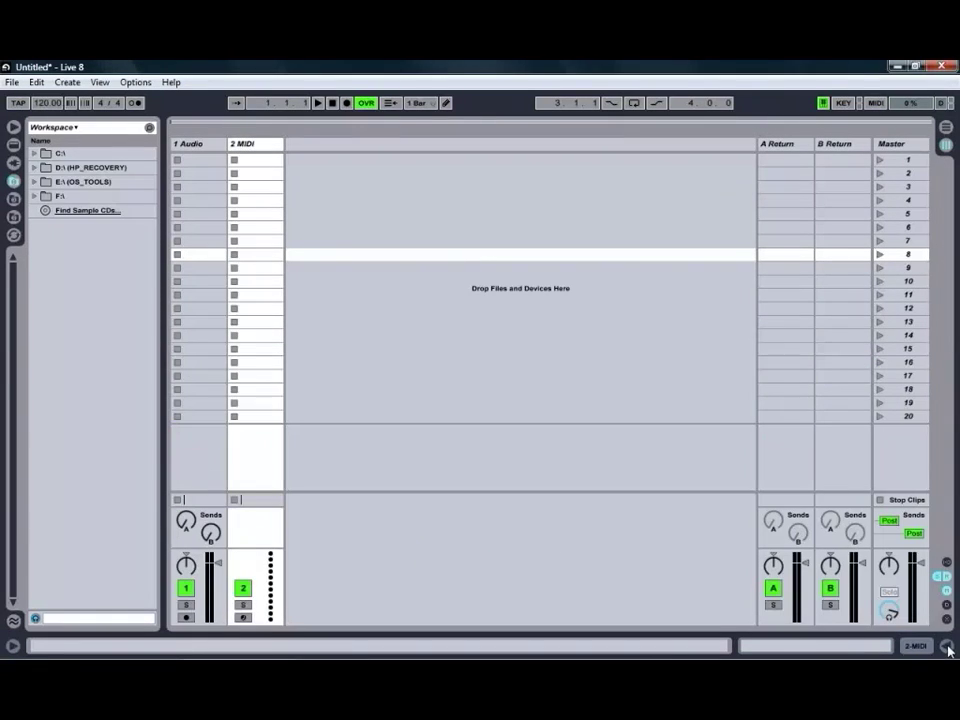
click(947, 647)
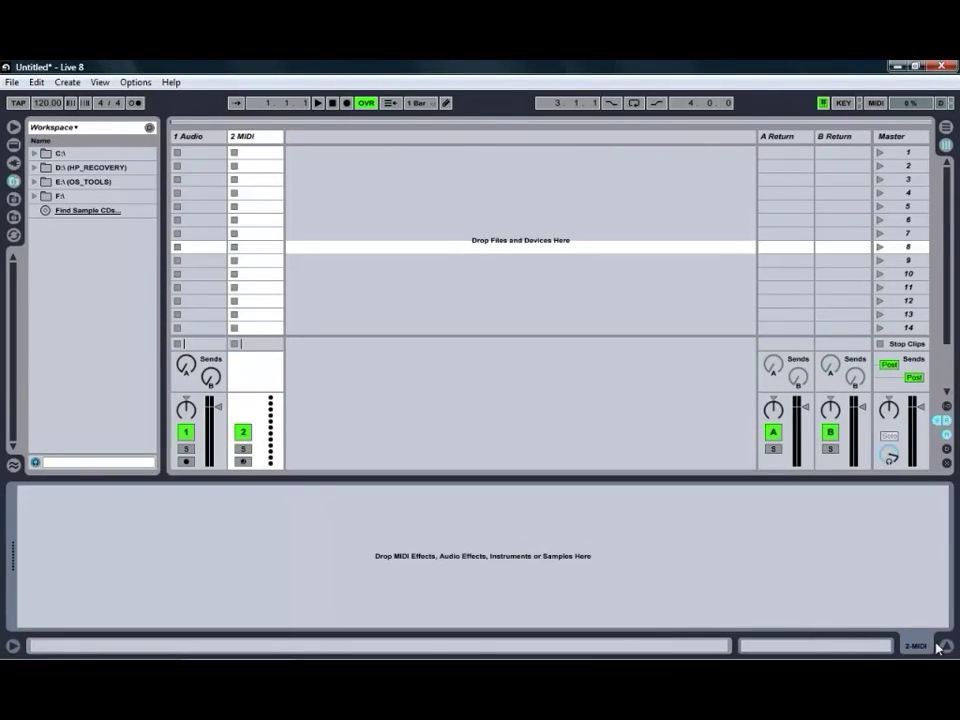
click(947, 647)
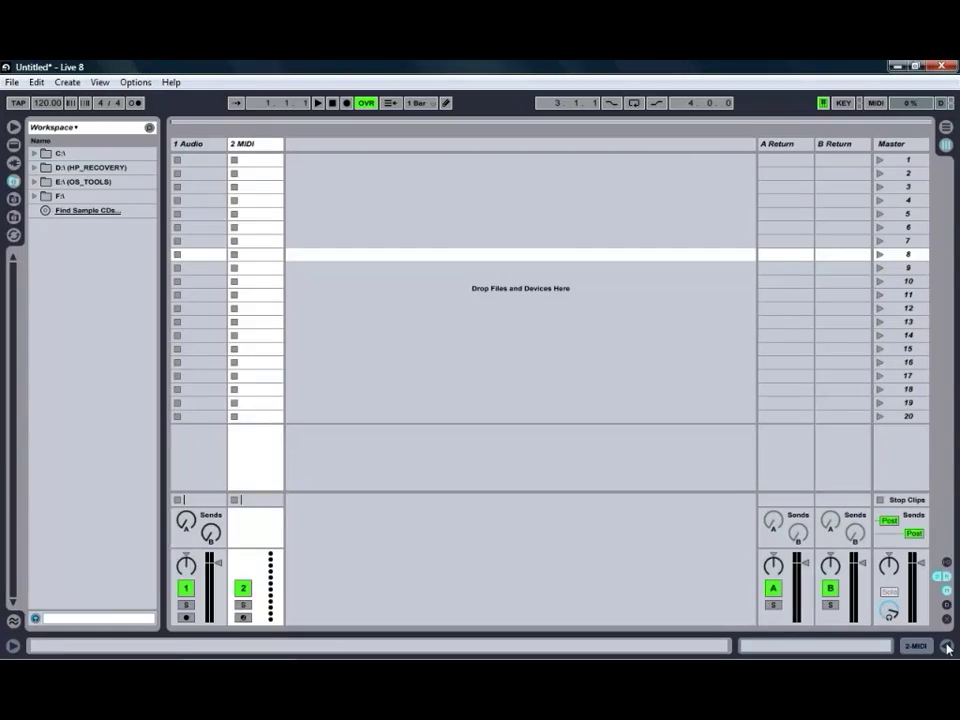
click(947, 647)
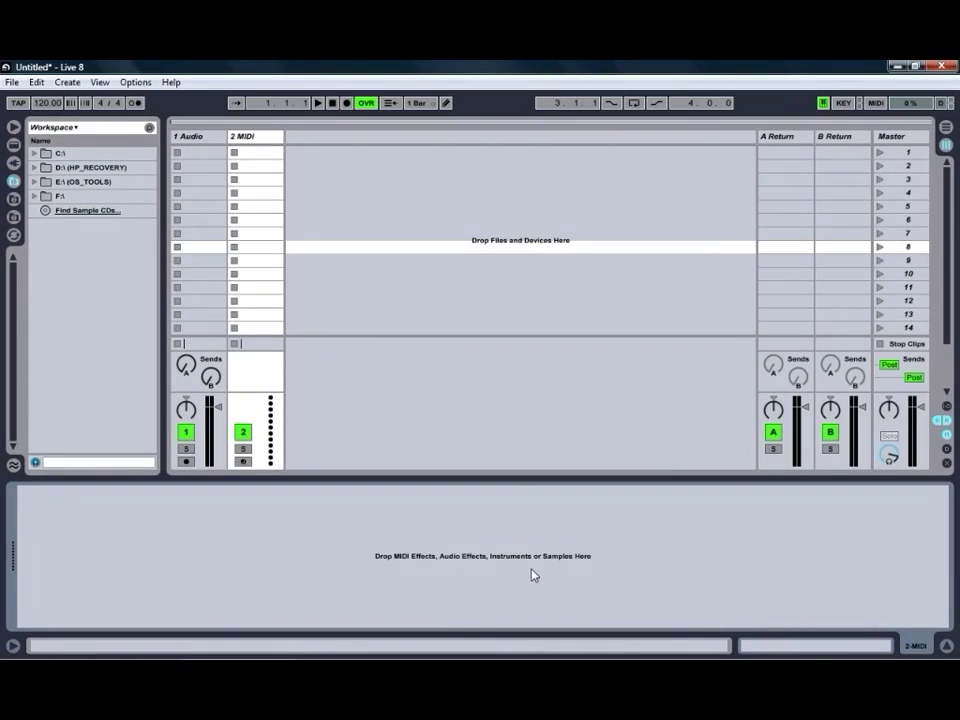
click(13, 647)
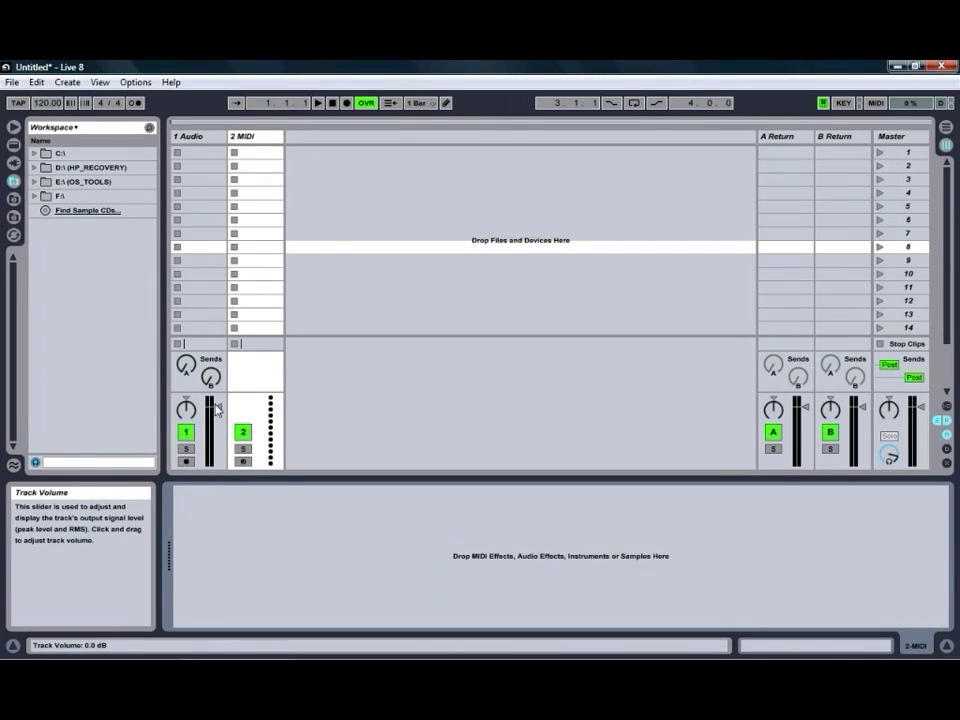
click(14, 644)
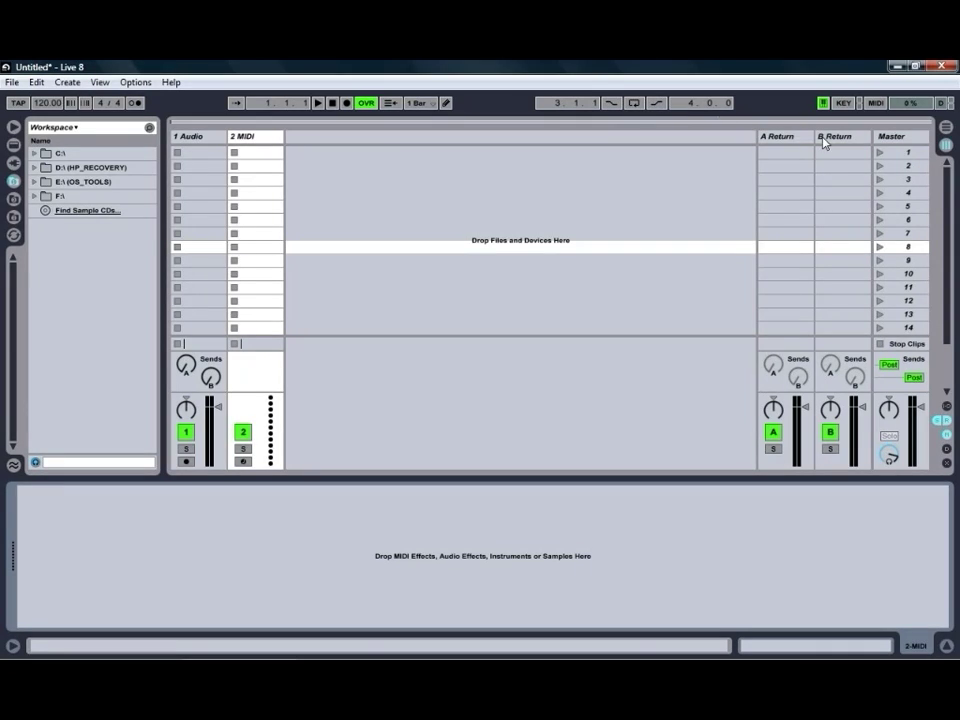
In Arrangement view, move the loop brace to start at bar 9 and toggle Loop on, then off
key(Tab)
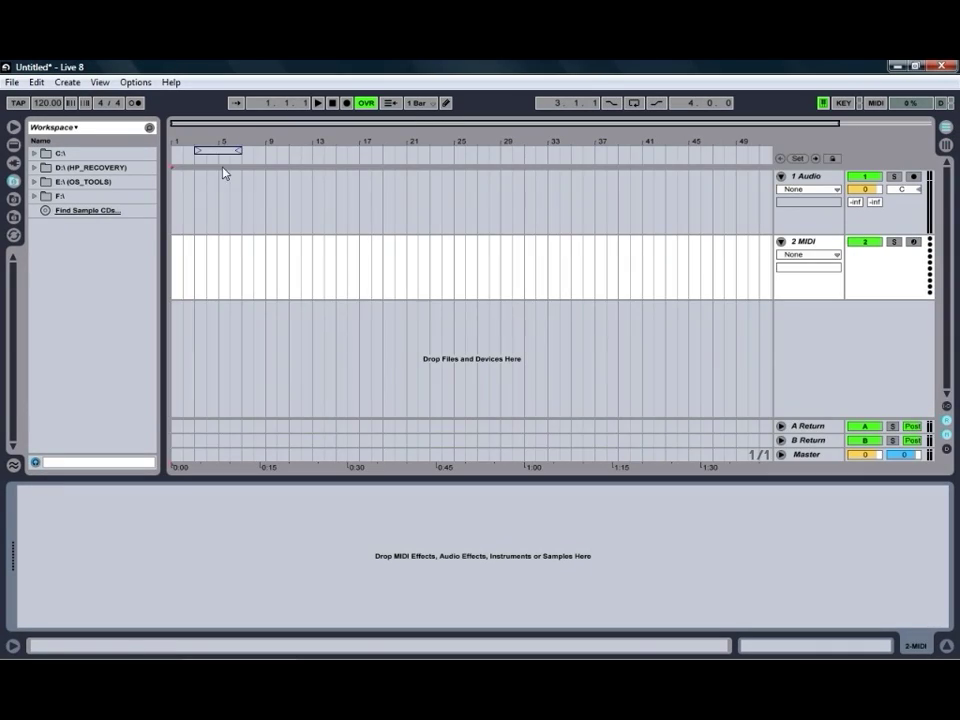
drag(220, 150, 286, 149)
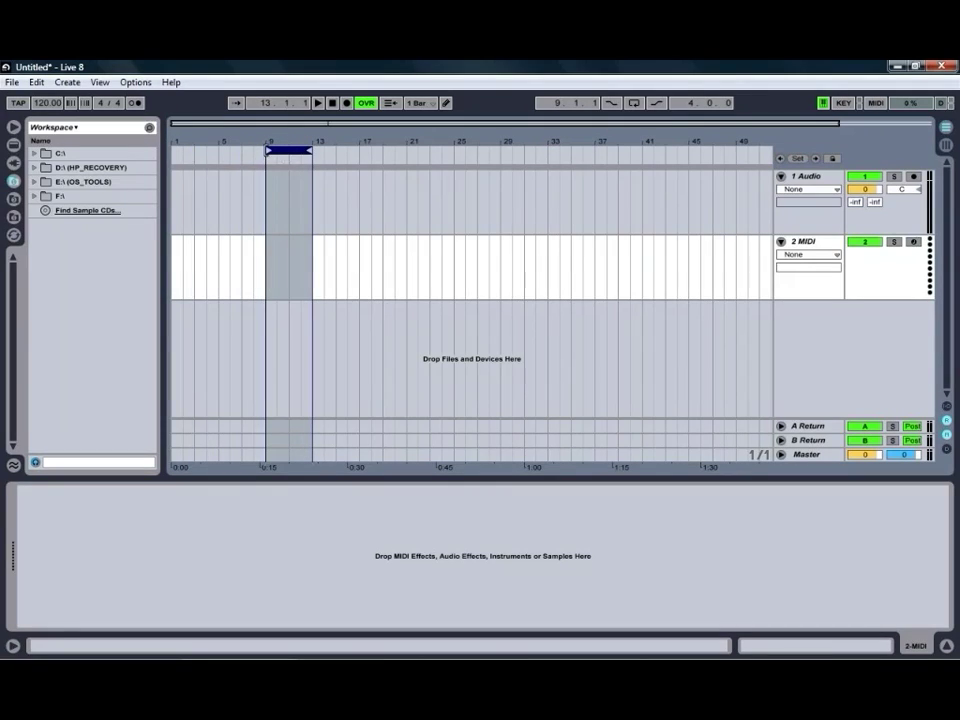
click(633, 104)
click(633, 103)
Return to Session view, then toggle KEY map and MIDI map modes on and back off
click(943, 147)
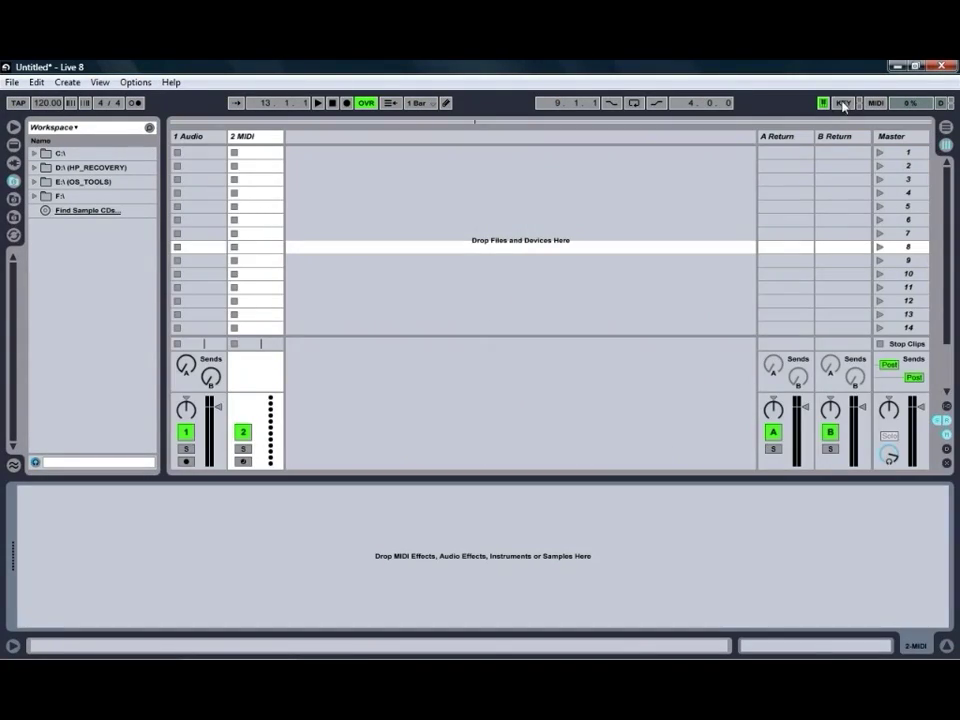
click(843, 104)
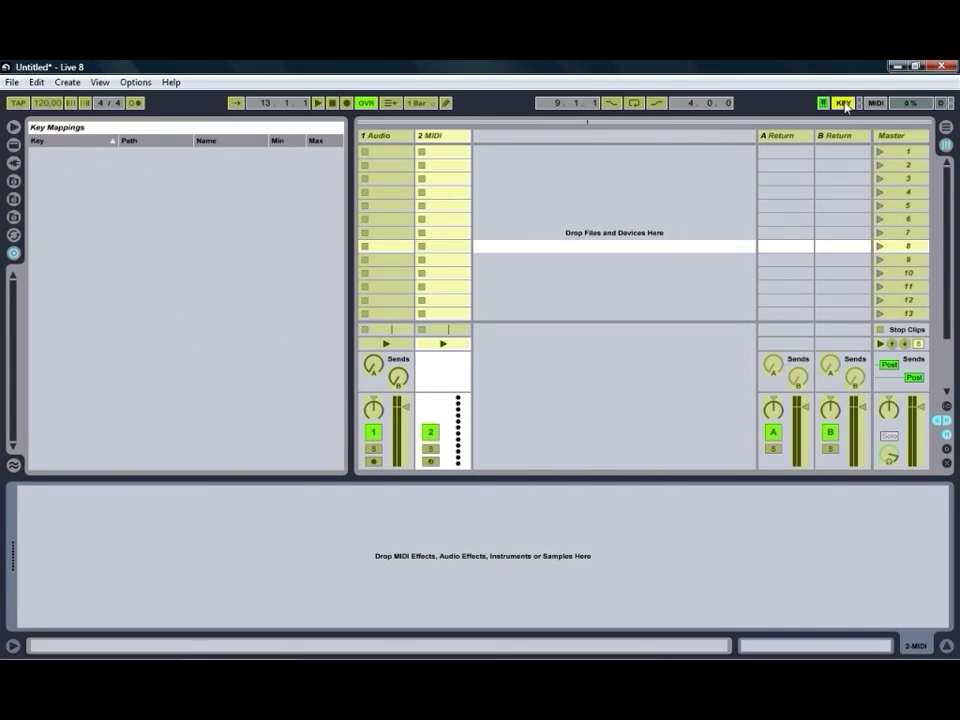
click(844, 104)
click(875, 104)
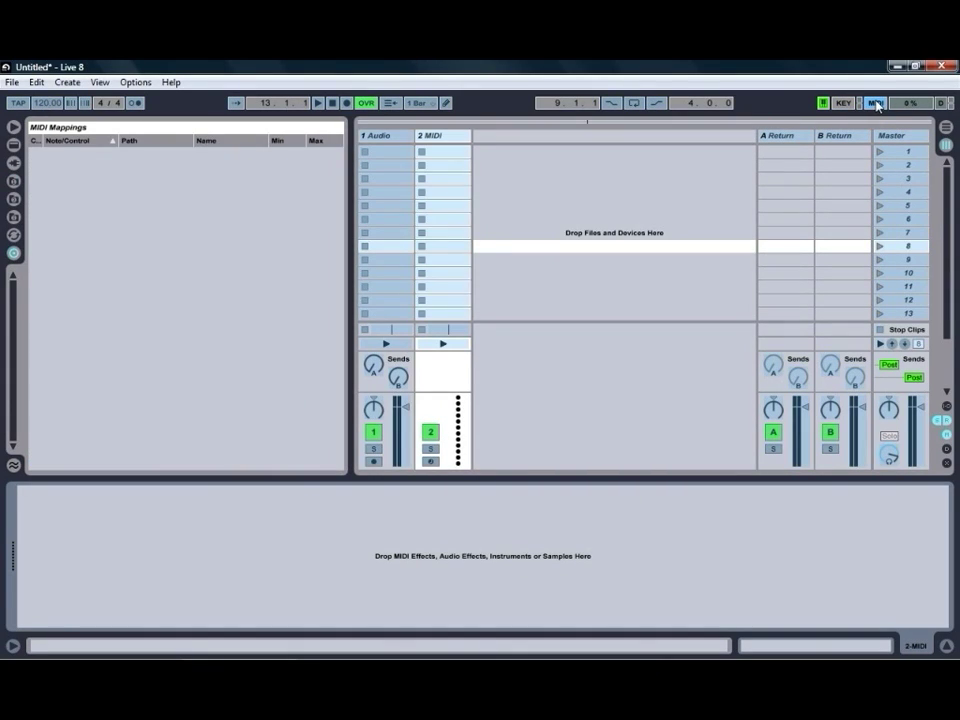
click(875, 104)
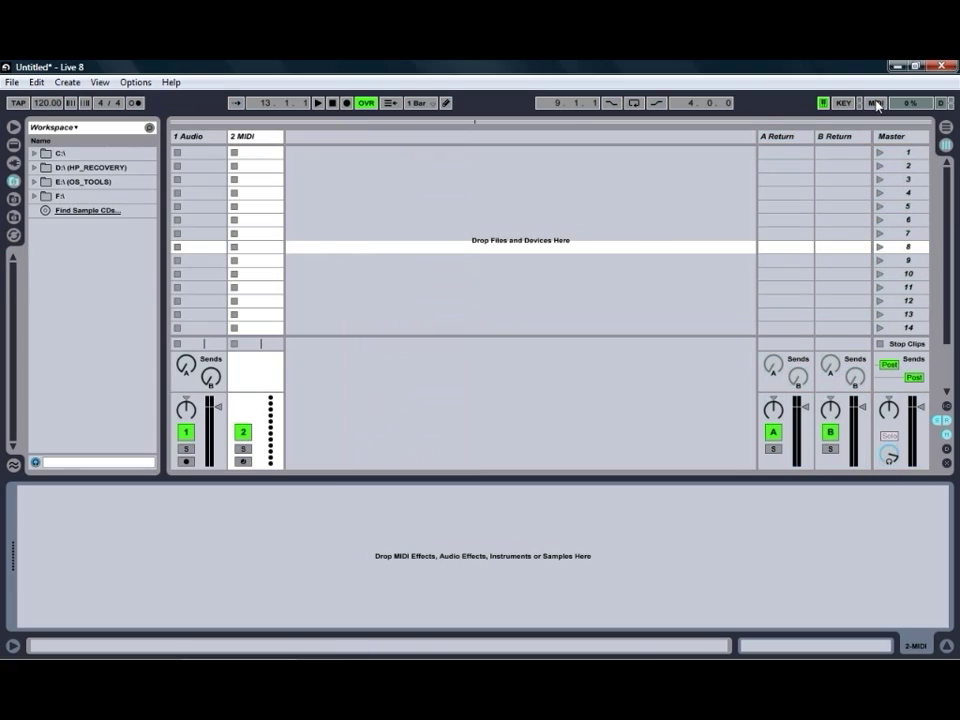